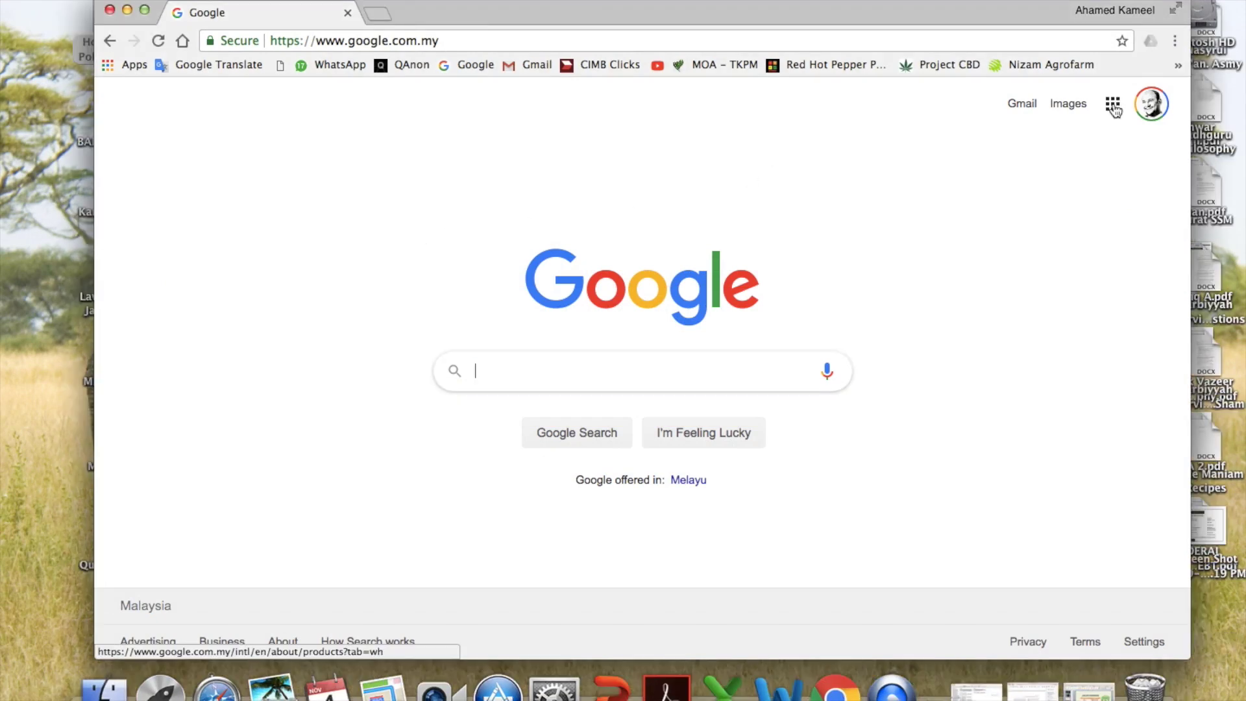
Open Google Maps from the Google apps grid.
{"action": "left_click", "coordinate": [1112, 105]}
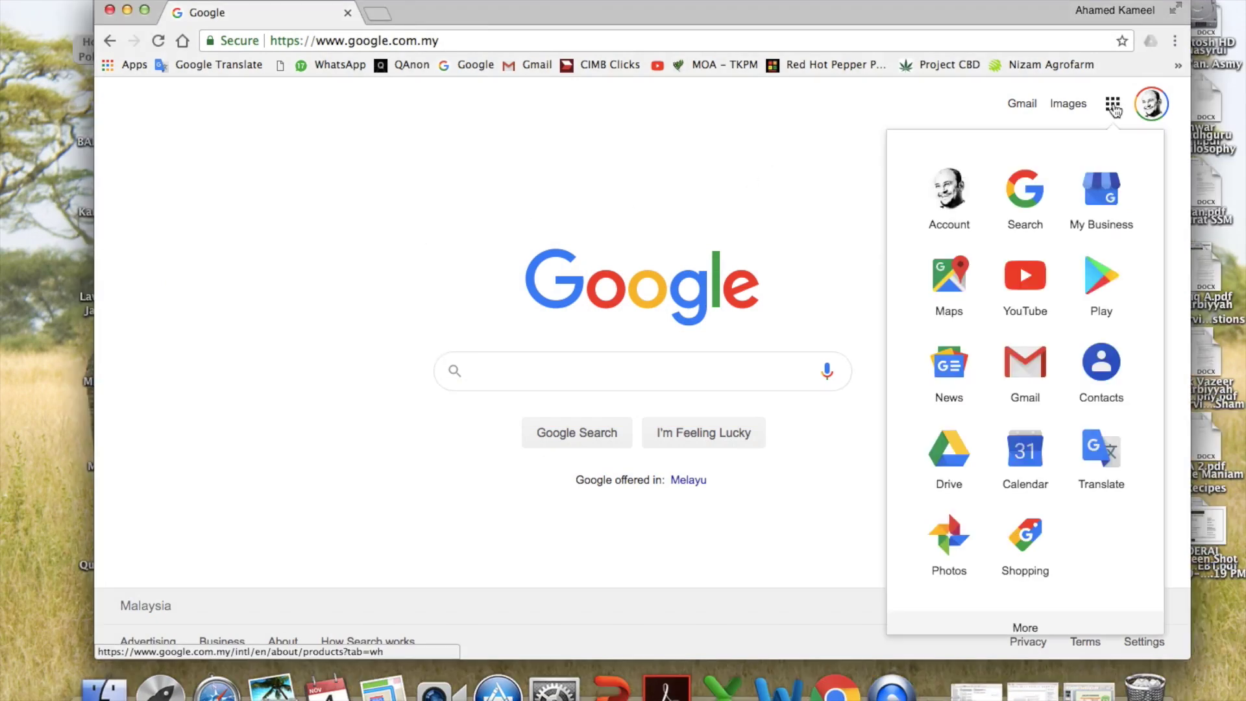
{"action": "left_click", "coordinate": [947, 285]}
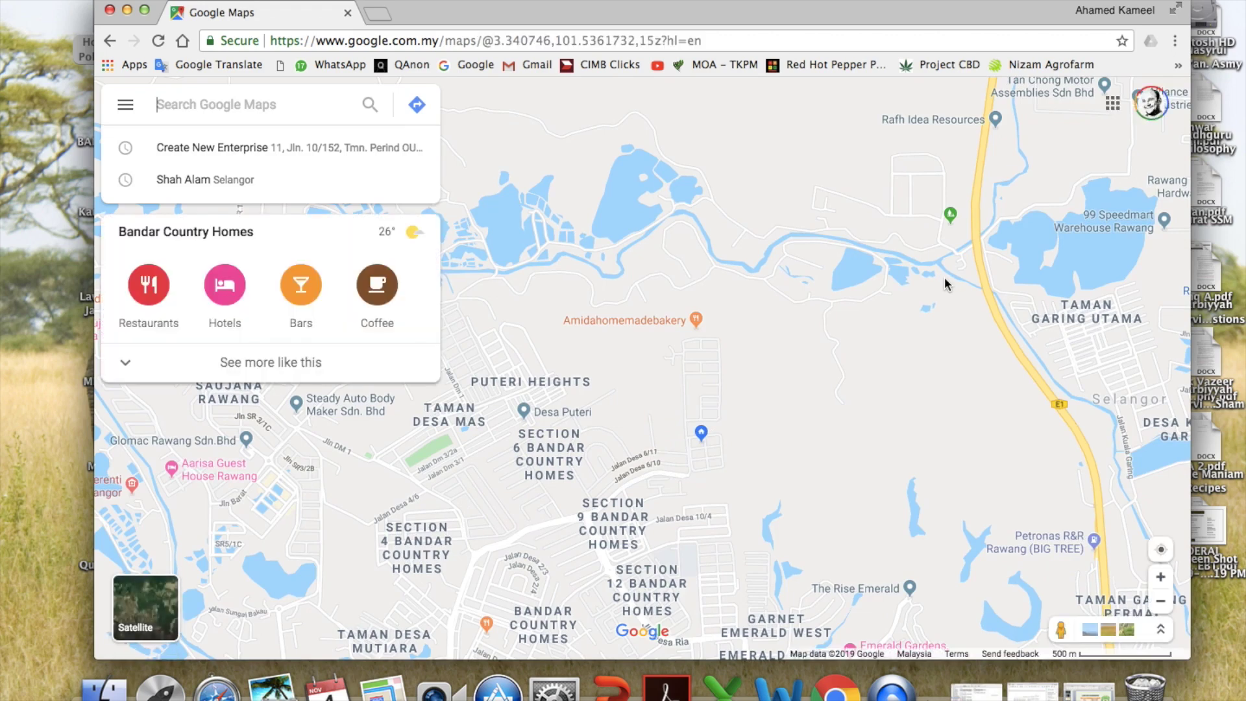
{"action": "left_click", "coordinate": [511, 334]}
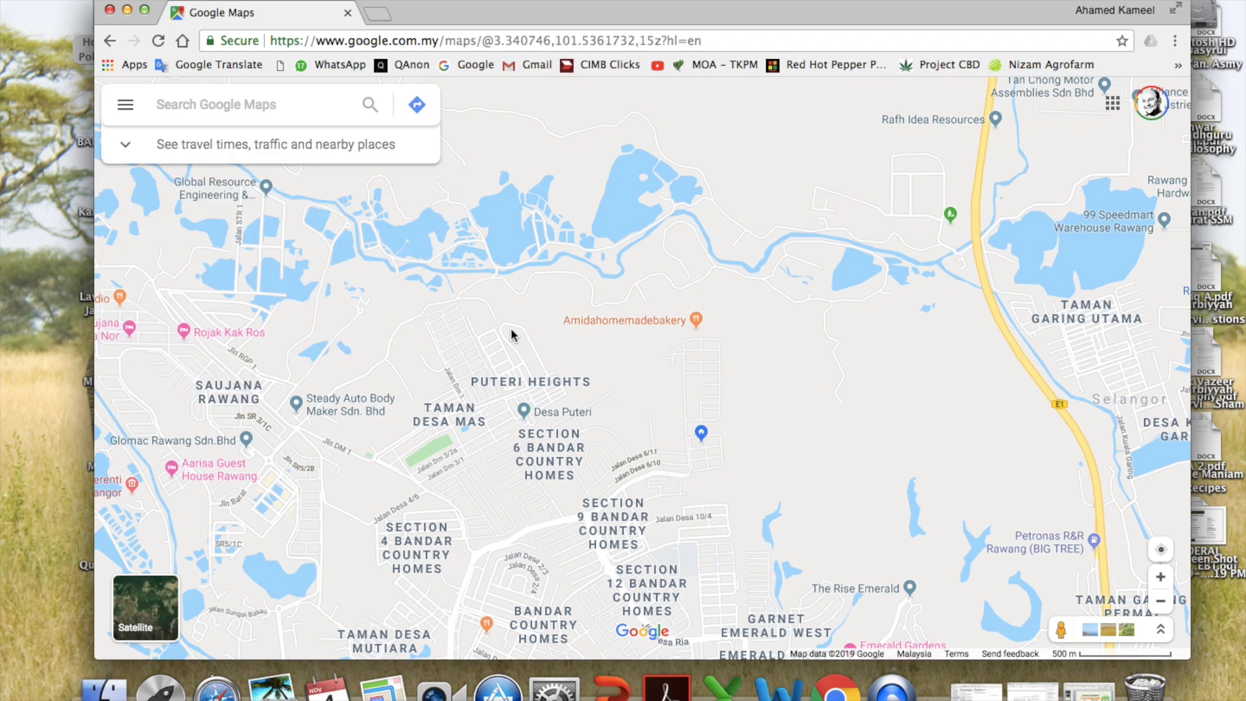
Create a new custom map from the Menu's Your places > Maps list.
{"action": "left_click", "coordinate": [126, 106]}
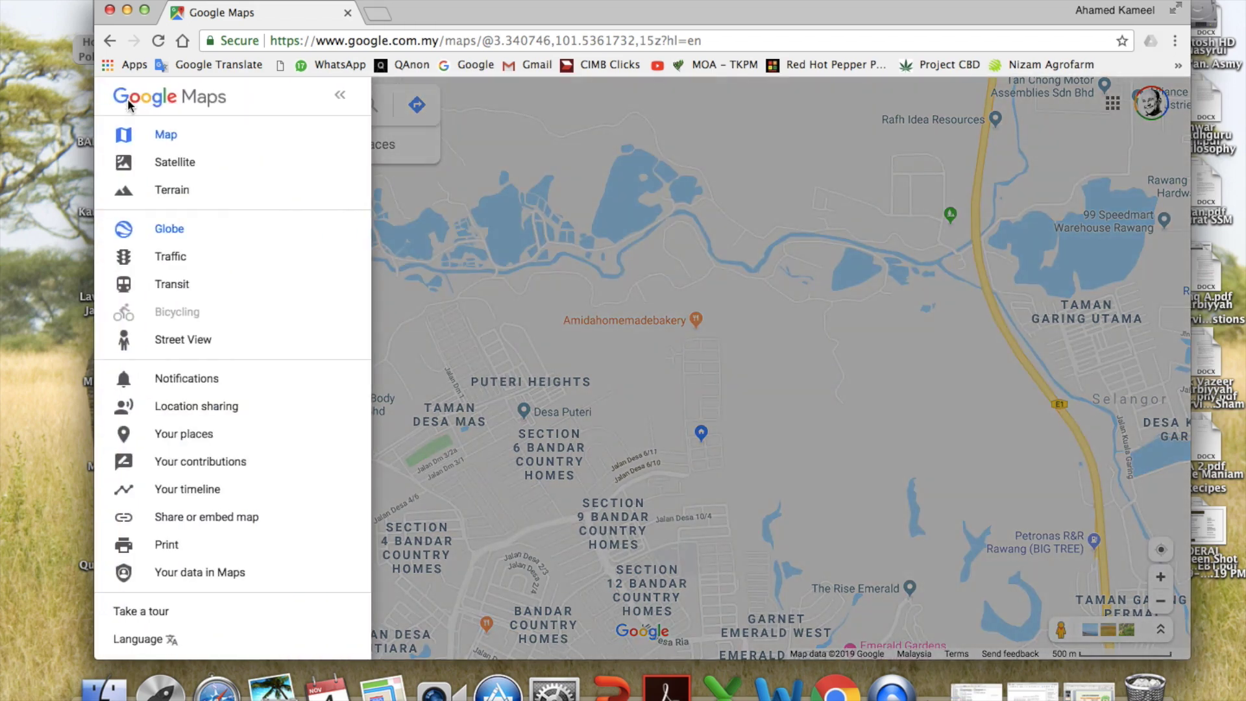
{"action": "left_click", "coordinate": [188, 434]}
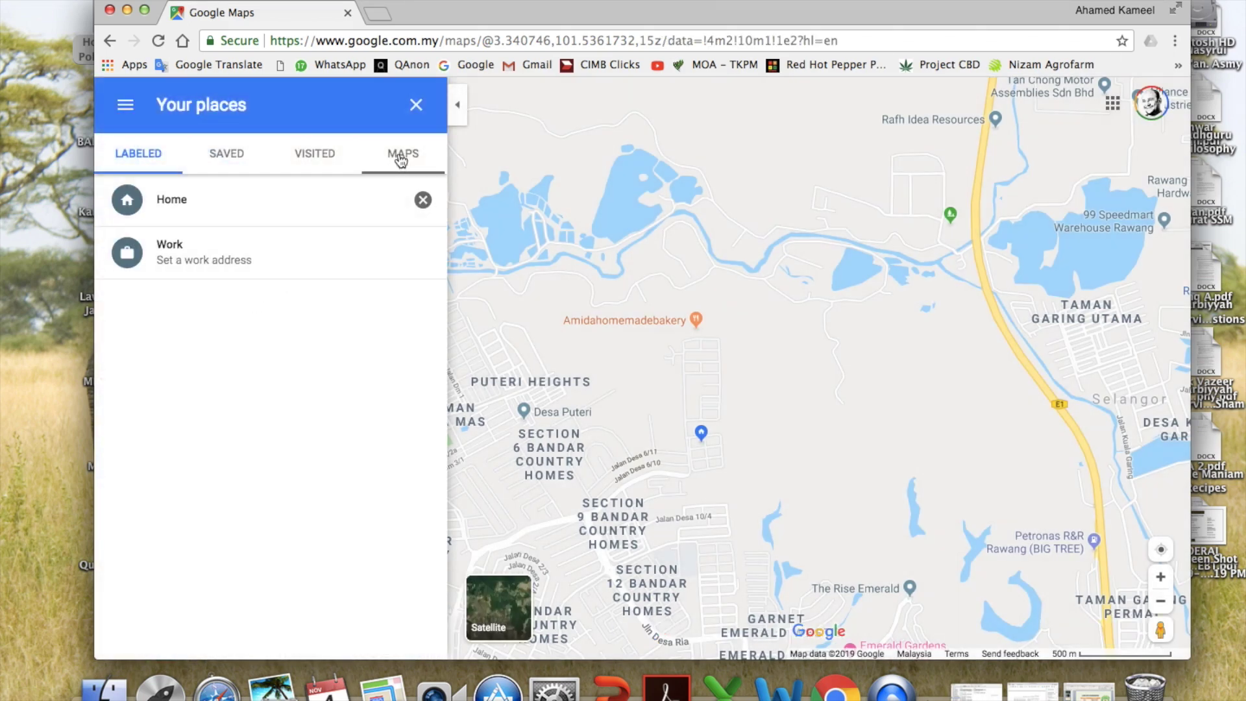
{"action": "left_click", "coordinate": [401, 159]}
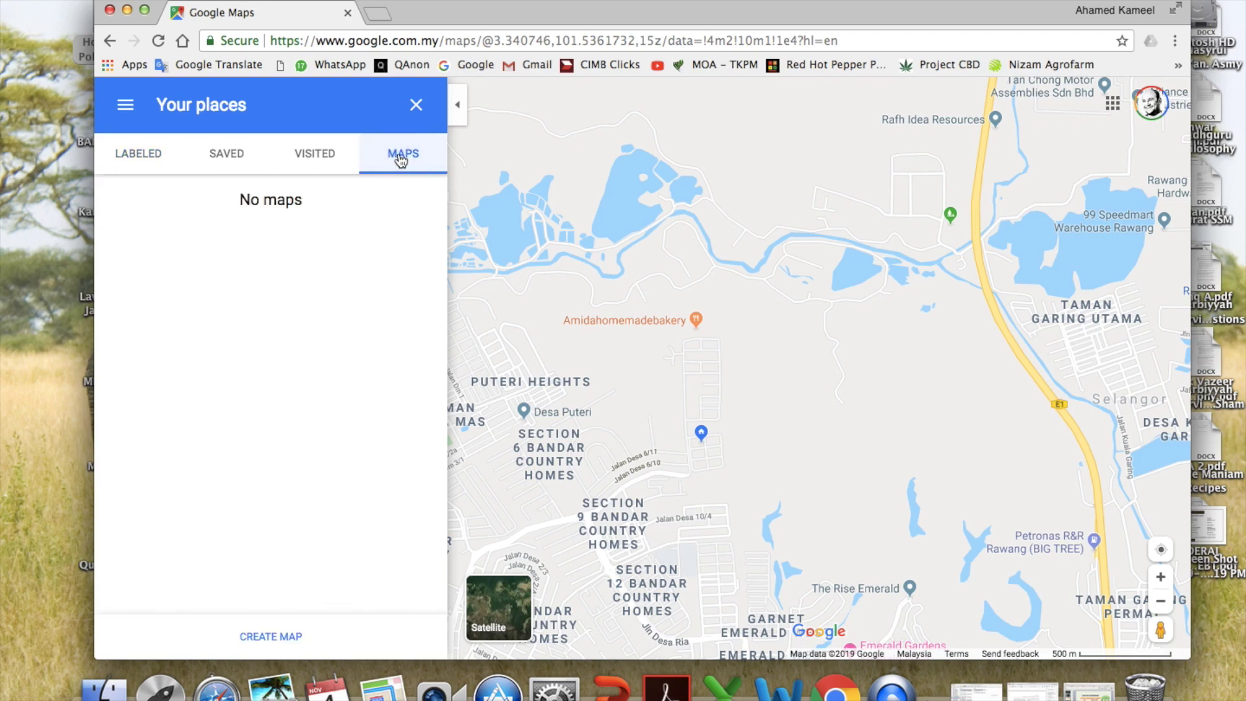
{"action": "left_click", "coordinate": [270, 636]}
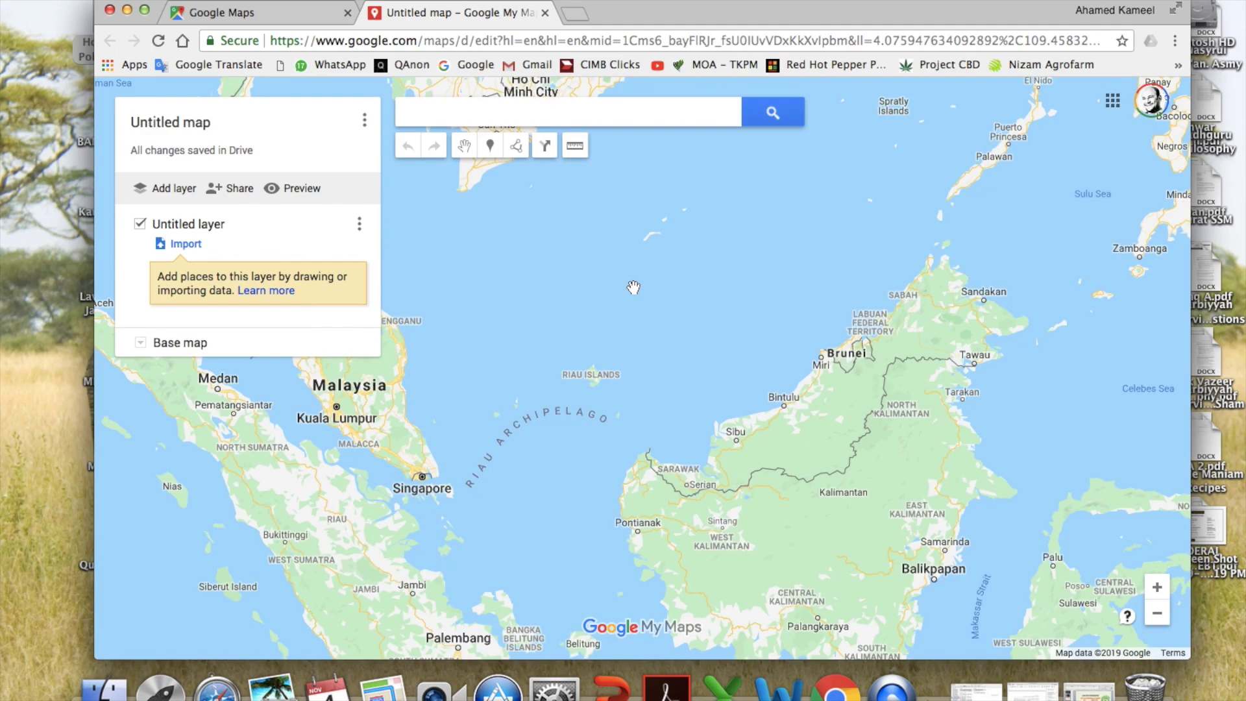
Search the map for 'rawang' and close the Rawang details card.
{"action": "left_click", "coordinate": [659, 112]}
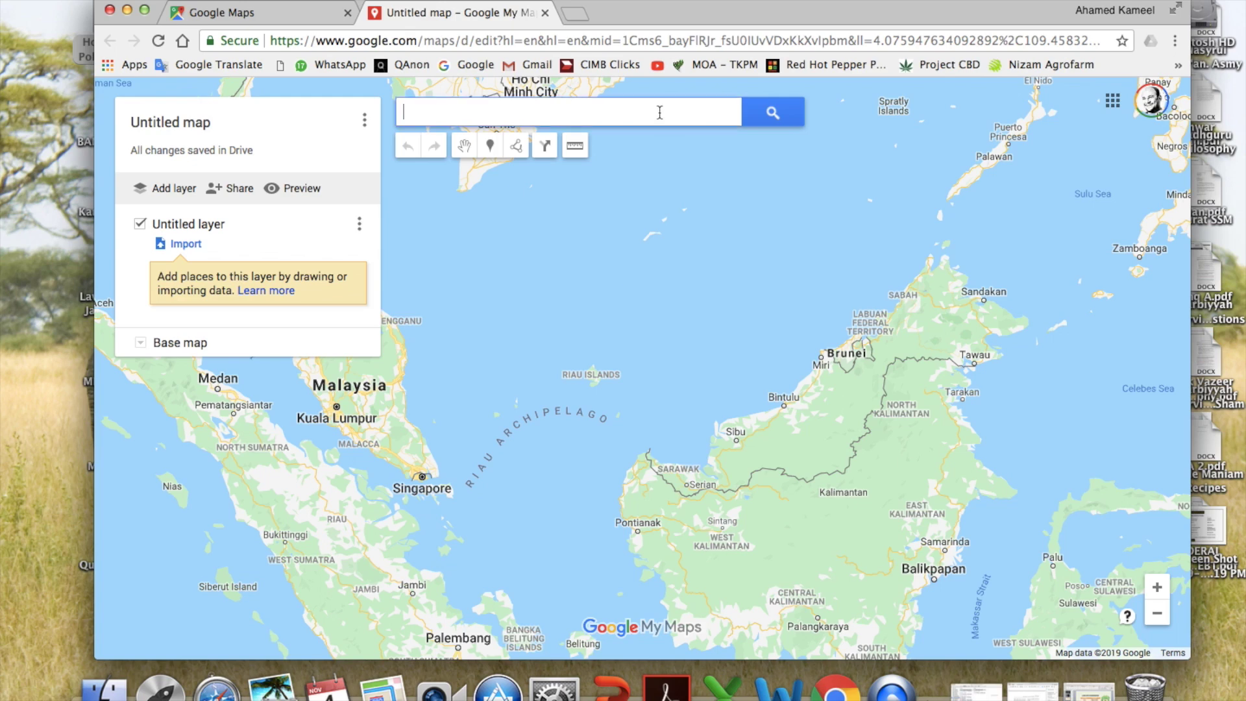
{"action": "type", "text": "rawa"}
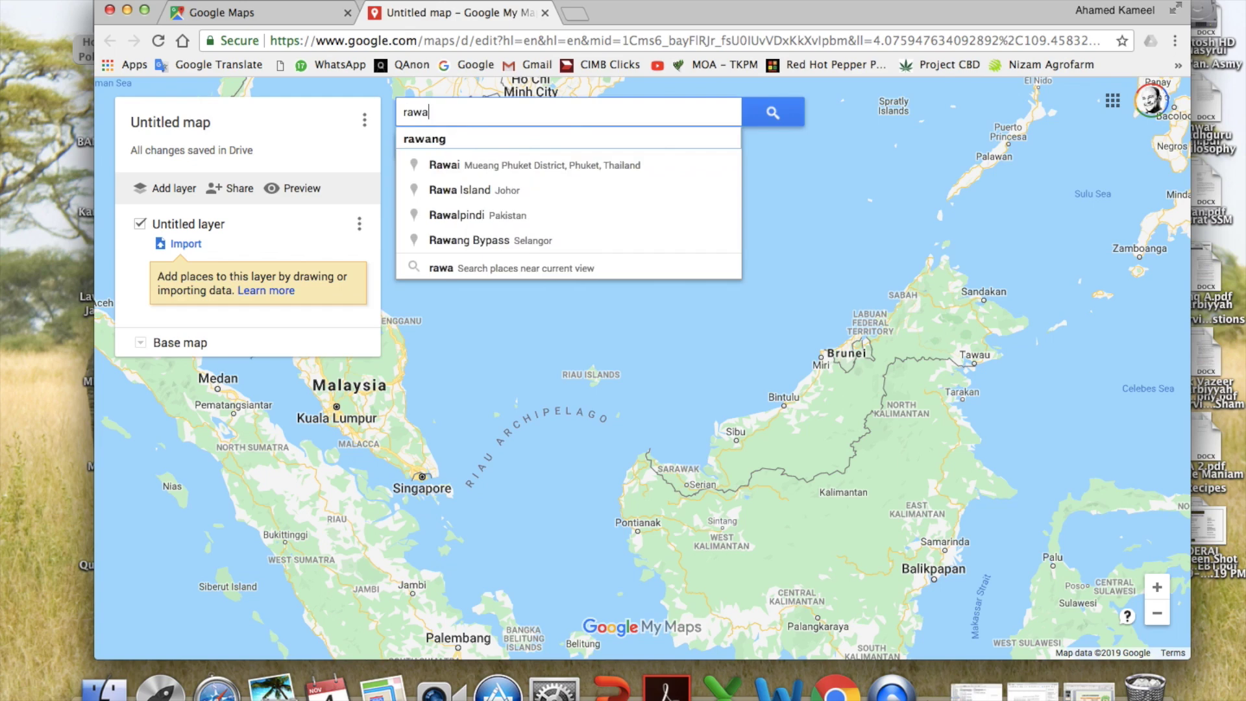
{"action": "type", "text": "ng"}
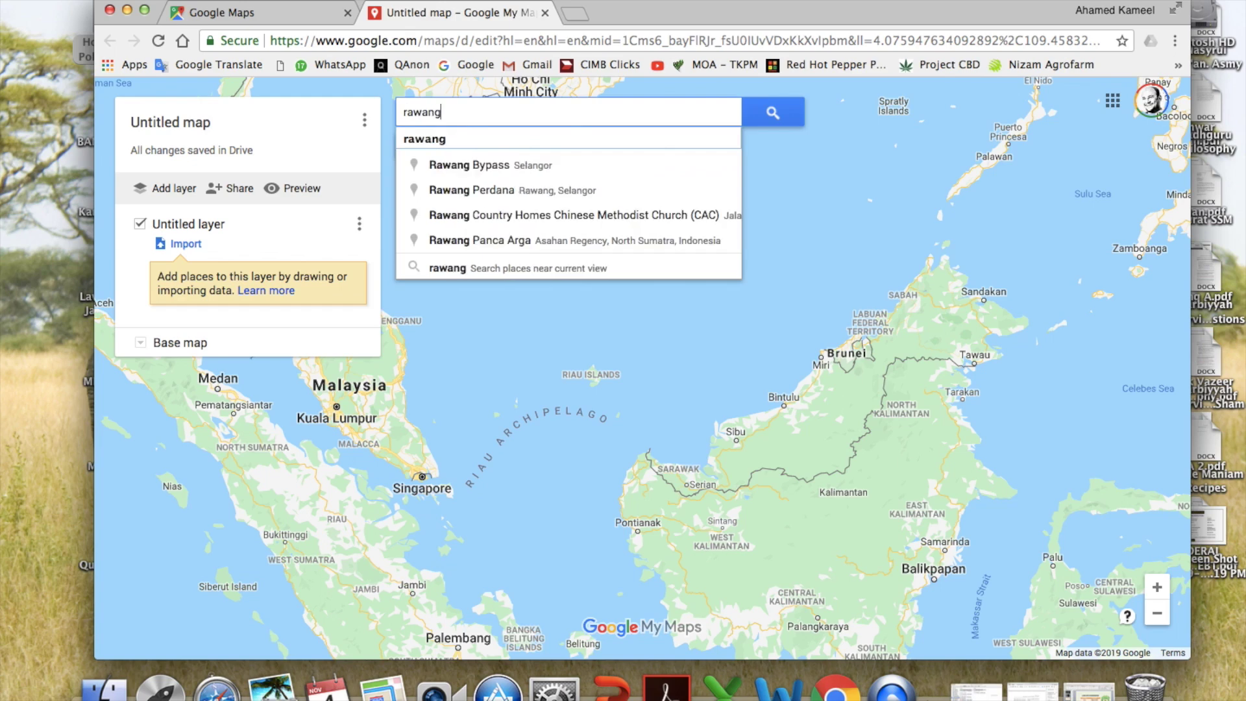
{"action": "left_click", "coordinate": [772, 120]}
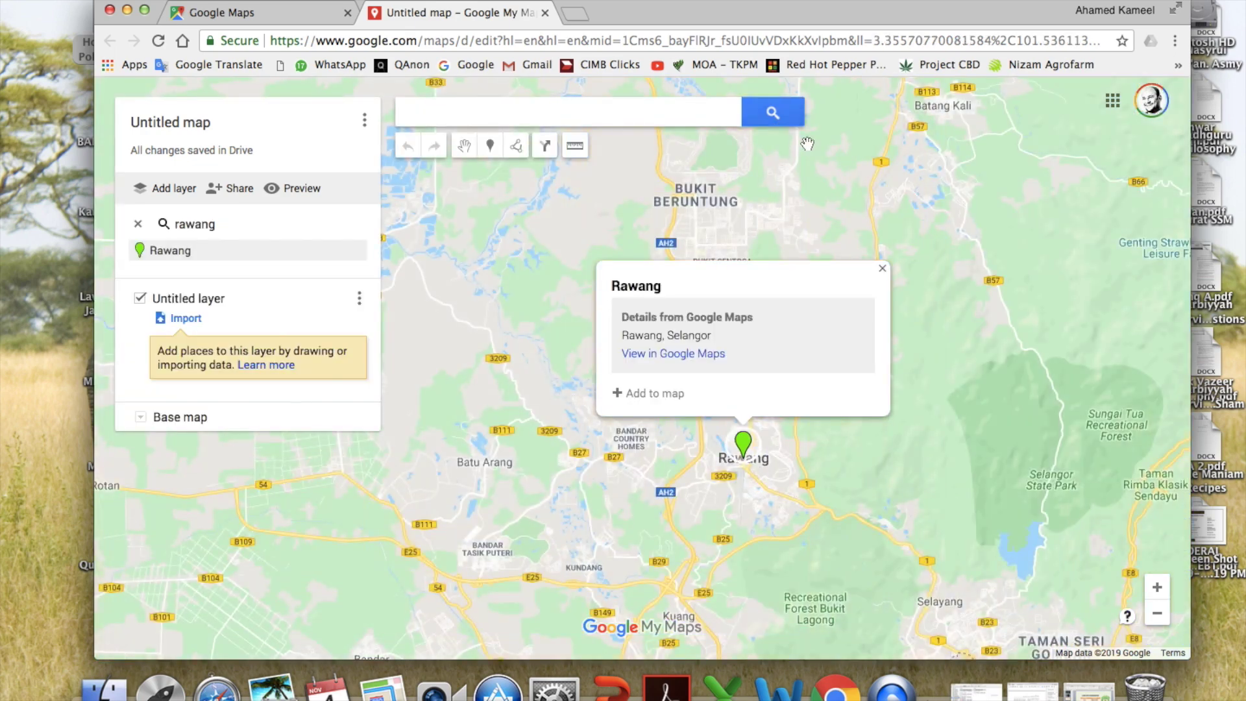
{"action": "left_click", "coordinate": [881, 268]}
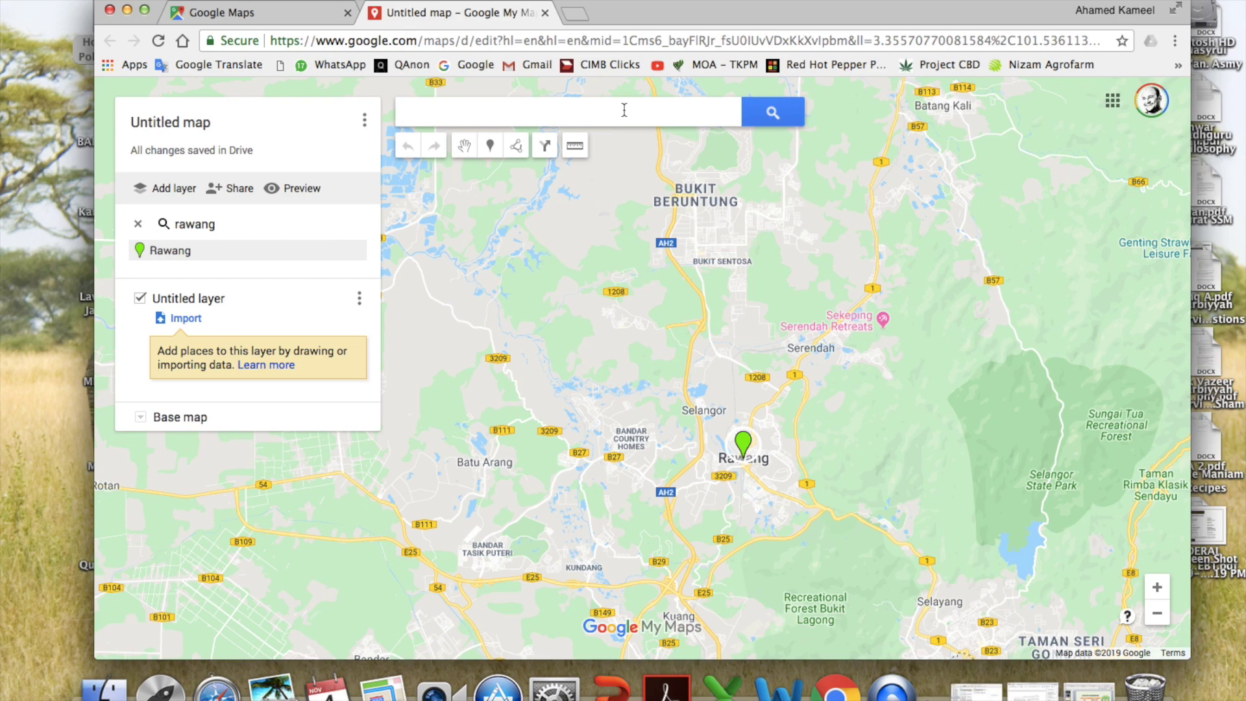
{"action": "key", "text": "super+Tab"}
Copy Point 1's coordinates 3.29060, 101.58597 from the slide's table.
{"action": "left_click", "coordinate": [699, 326]}
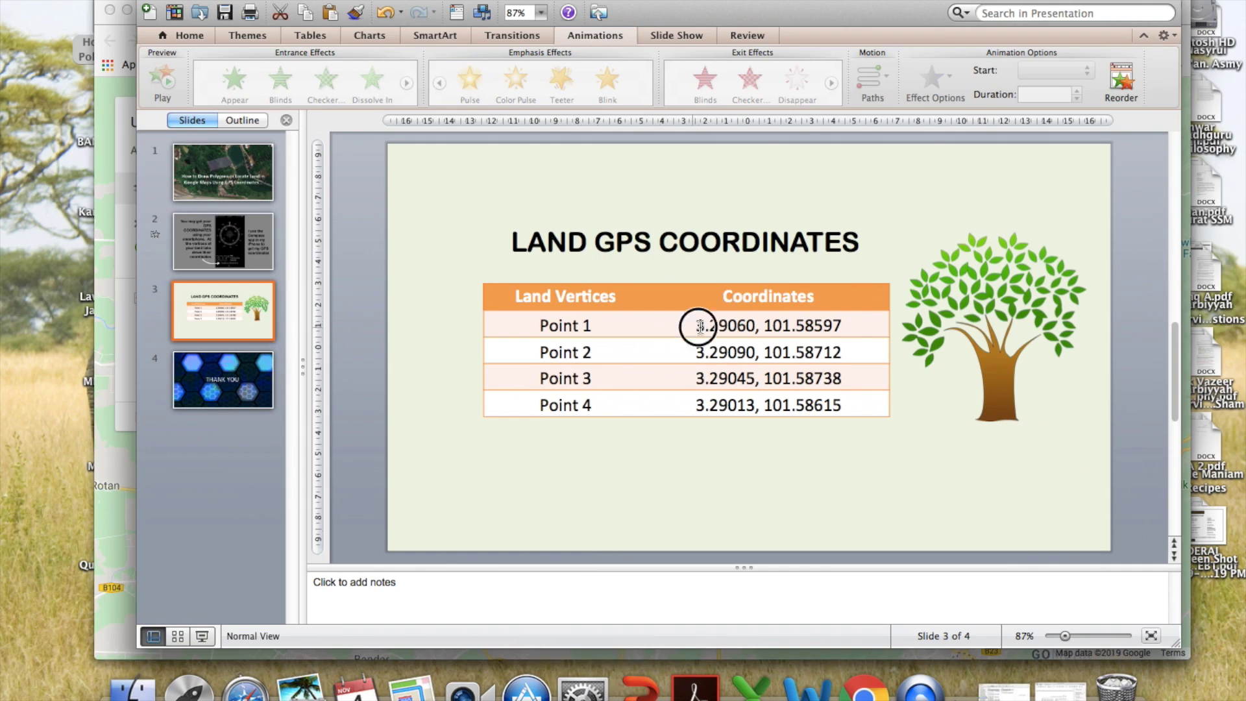
{"action": "left_click_drag", "start_coordinate": [698, 326], "coordinate": [843, 326]}
{"action": "key", "text": "super+c"}
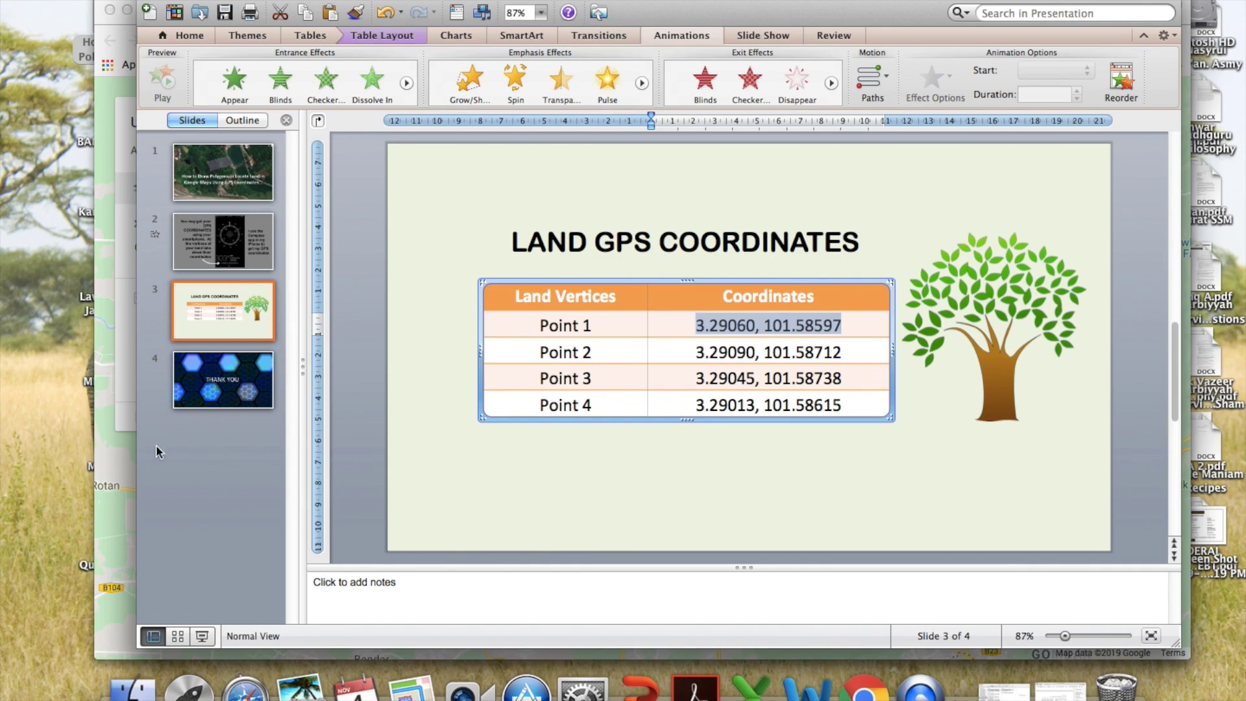
{"action": "left_click", "coordinate": [123, 479]}
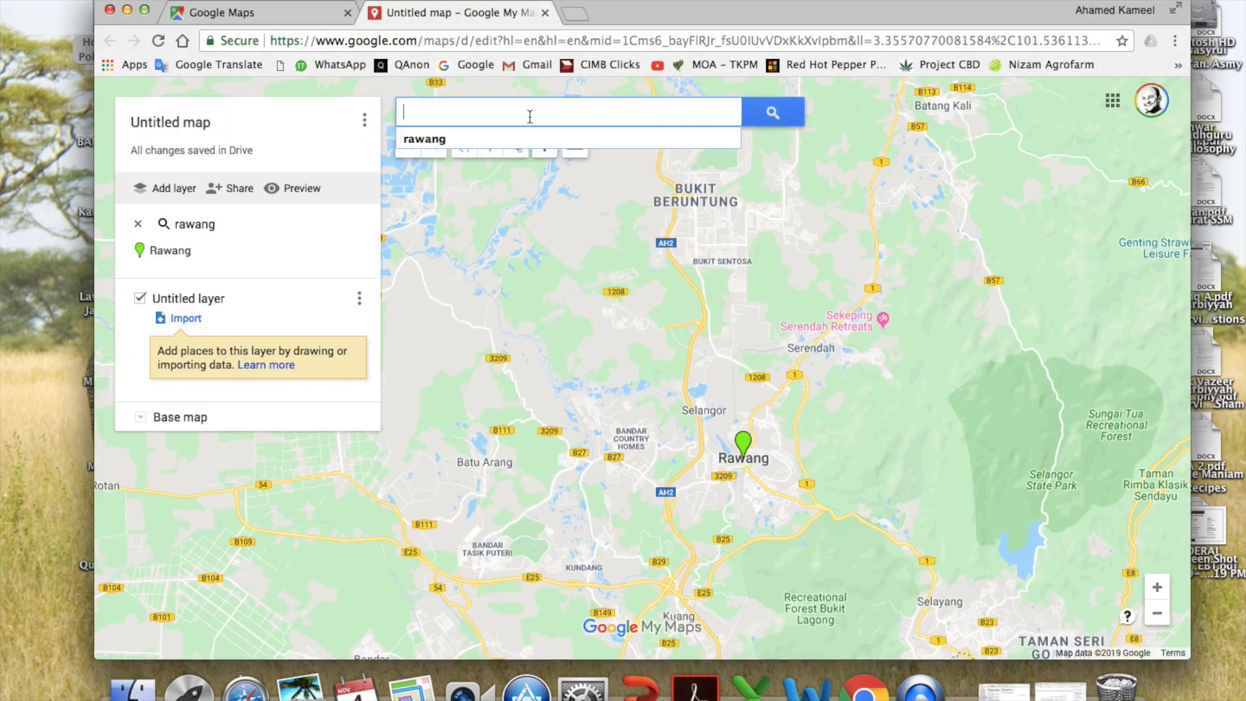
Search the pasted coordinates 3.29060, 101.58597 and add the location to the Untitled layer.
{"action": "key", "text": "super+v"}
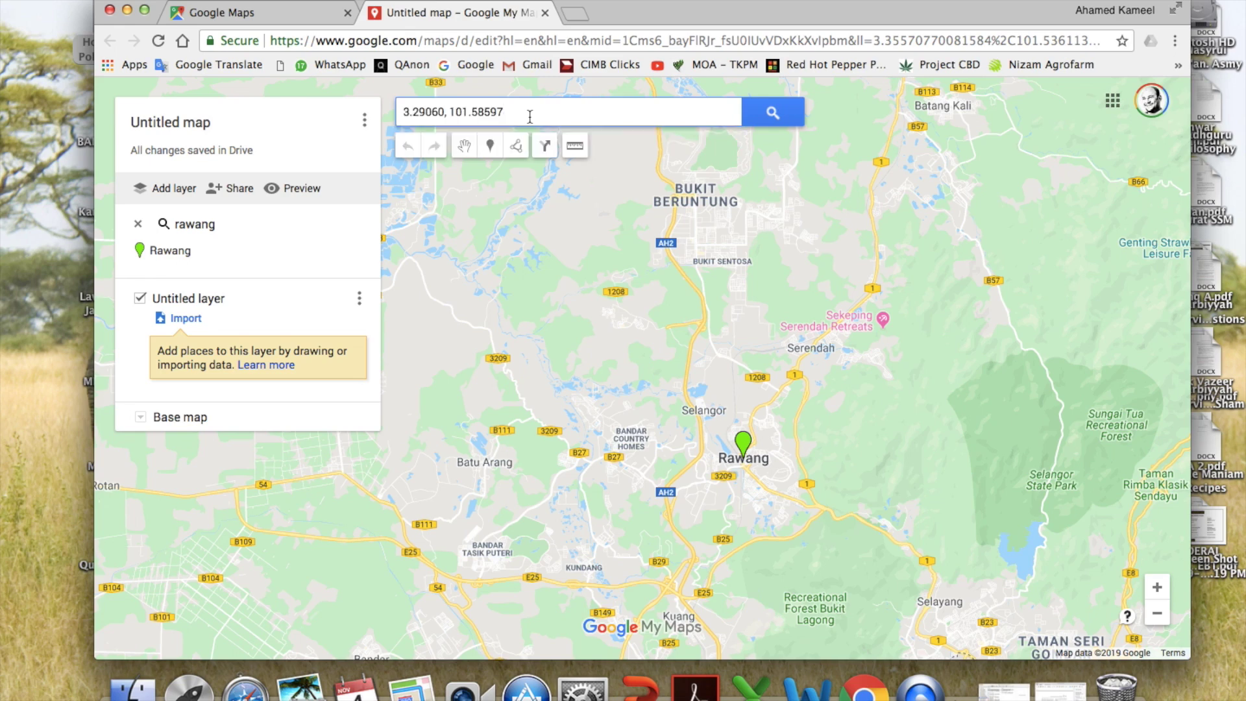
{"action": "left_click", "coordinate": [772, 113]}
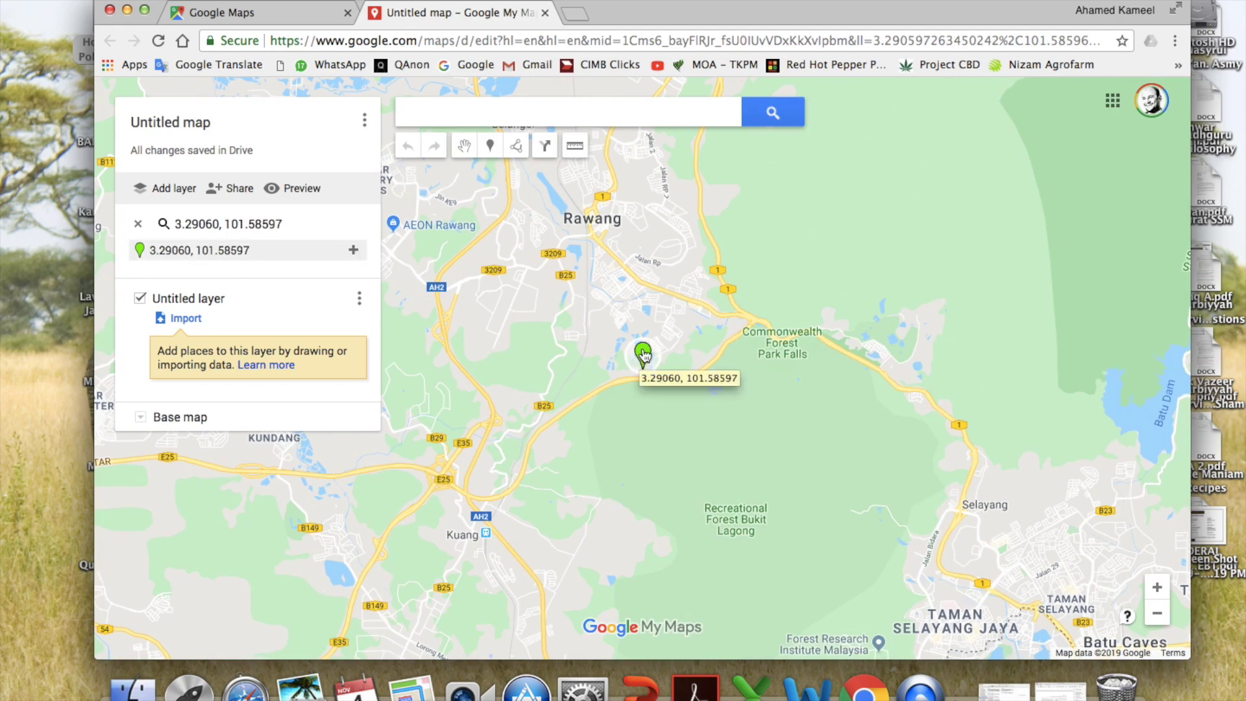
{"action": "left_click", "coordinate": [643, 353]}
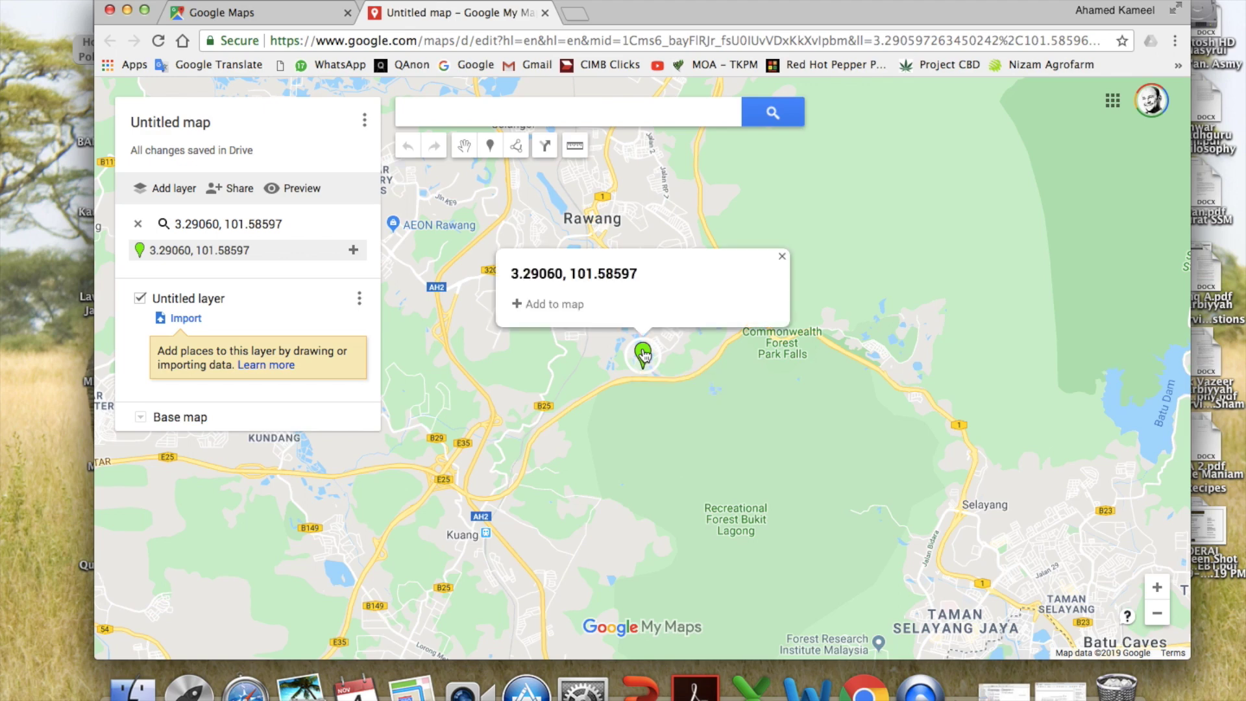
{"action": "left_click", "coordinate": [542, 305]}
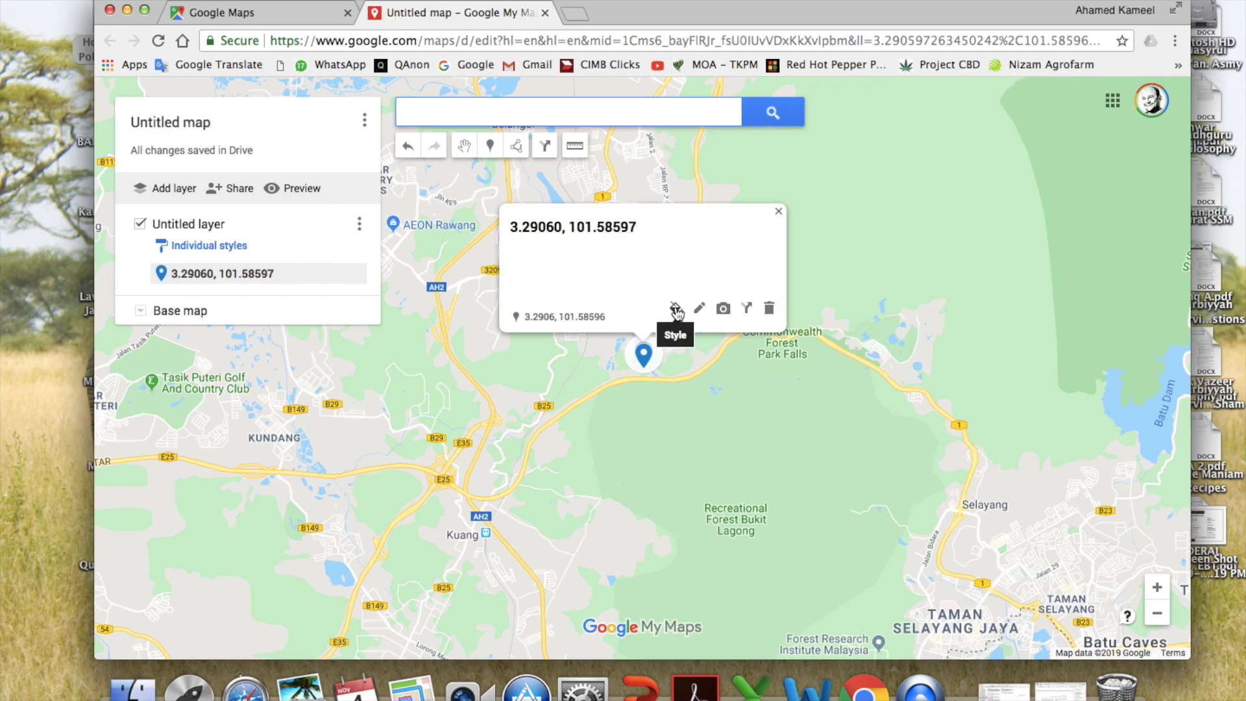
{"action": "left_click", "coordinate": [676, 309]}
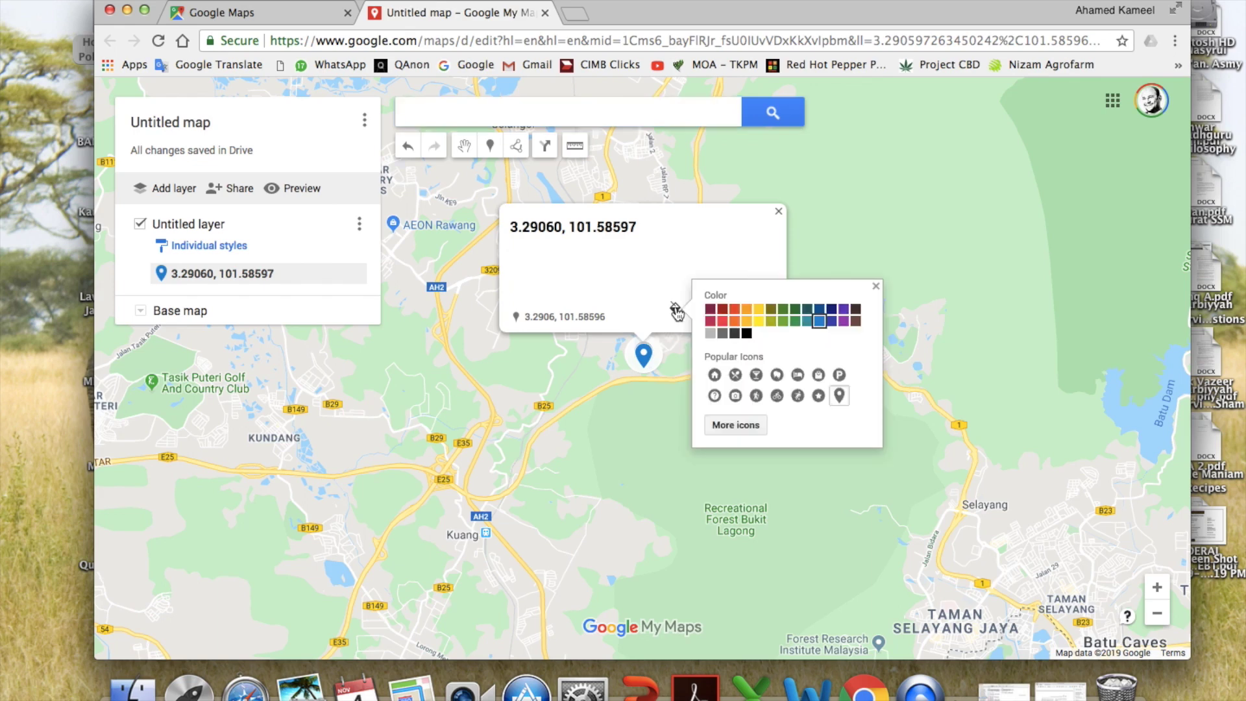
Restyle the Point 1 marker as a small red dot using the icon library.
{"action": "left_click", "coordinate": [743, 427]}
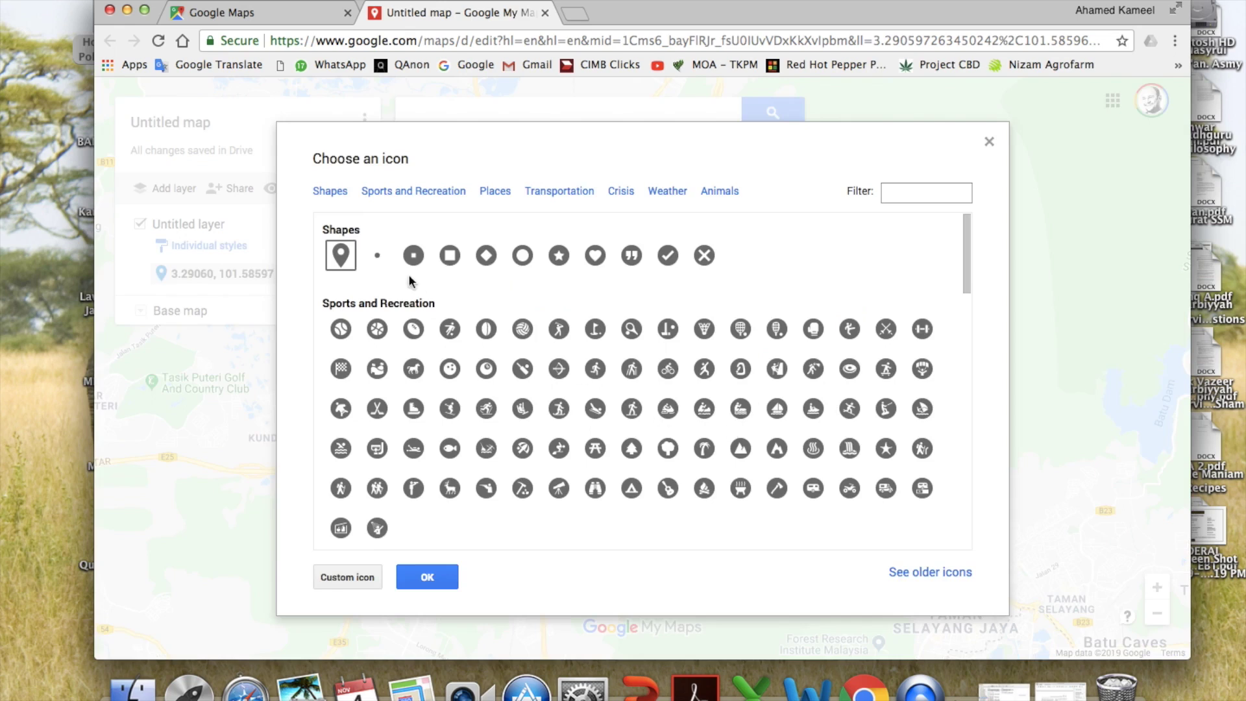
{"action": "left_click", "coordinate": [379, 259]}
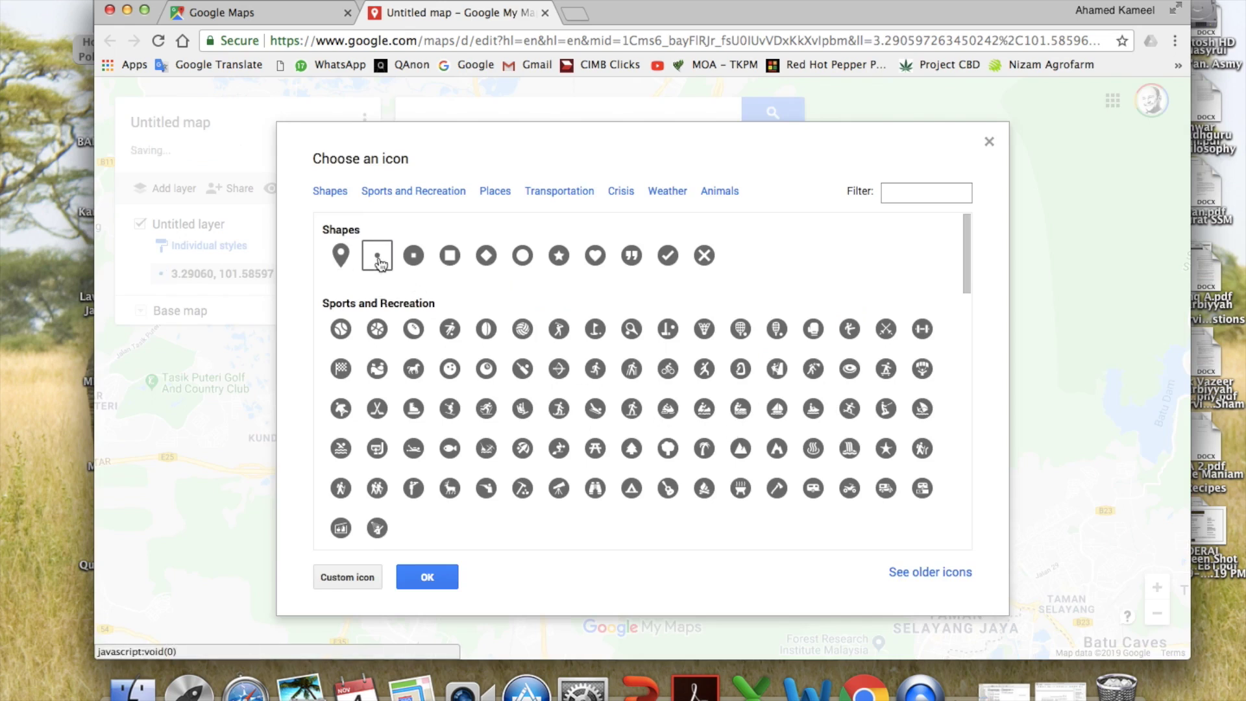
{"action": "left_click", "coordinate": [426, 577]}
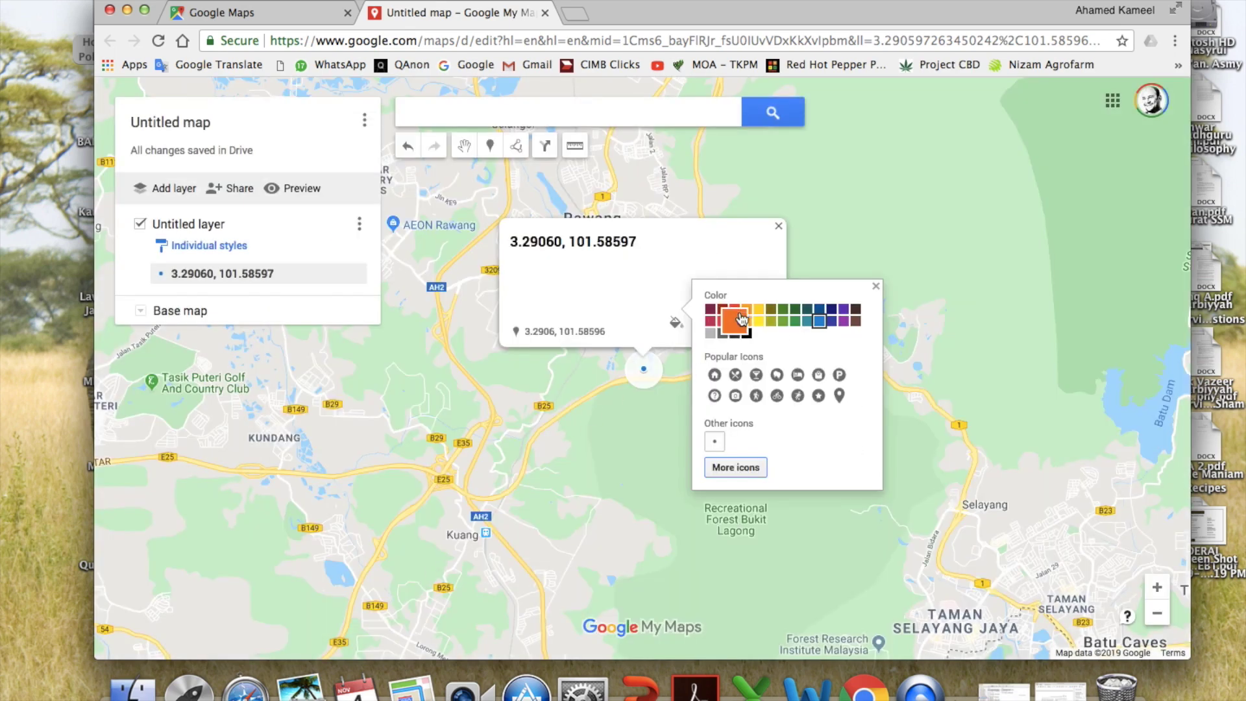
{"action": "left_click", "coordinate": [739, 312]}
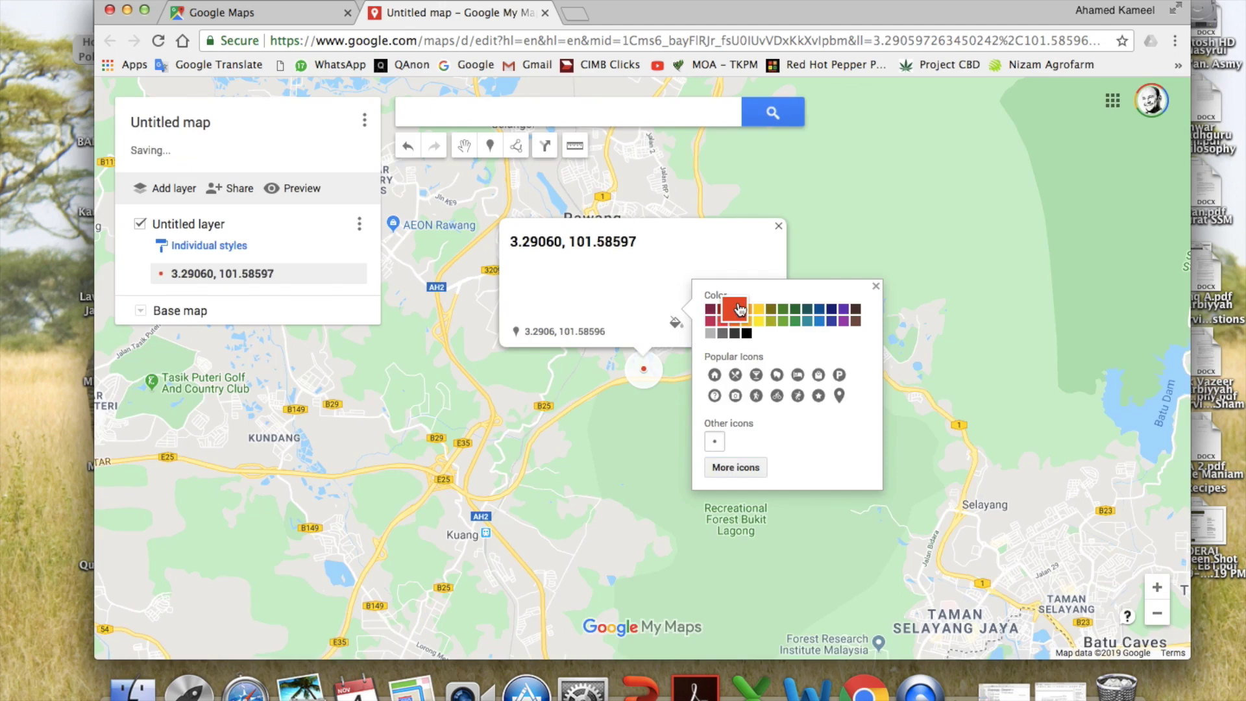
{"action": "left_click", "coordinate": [660, 416]}
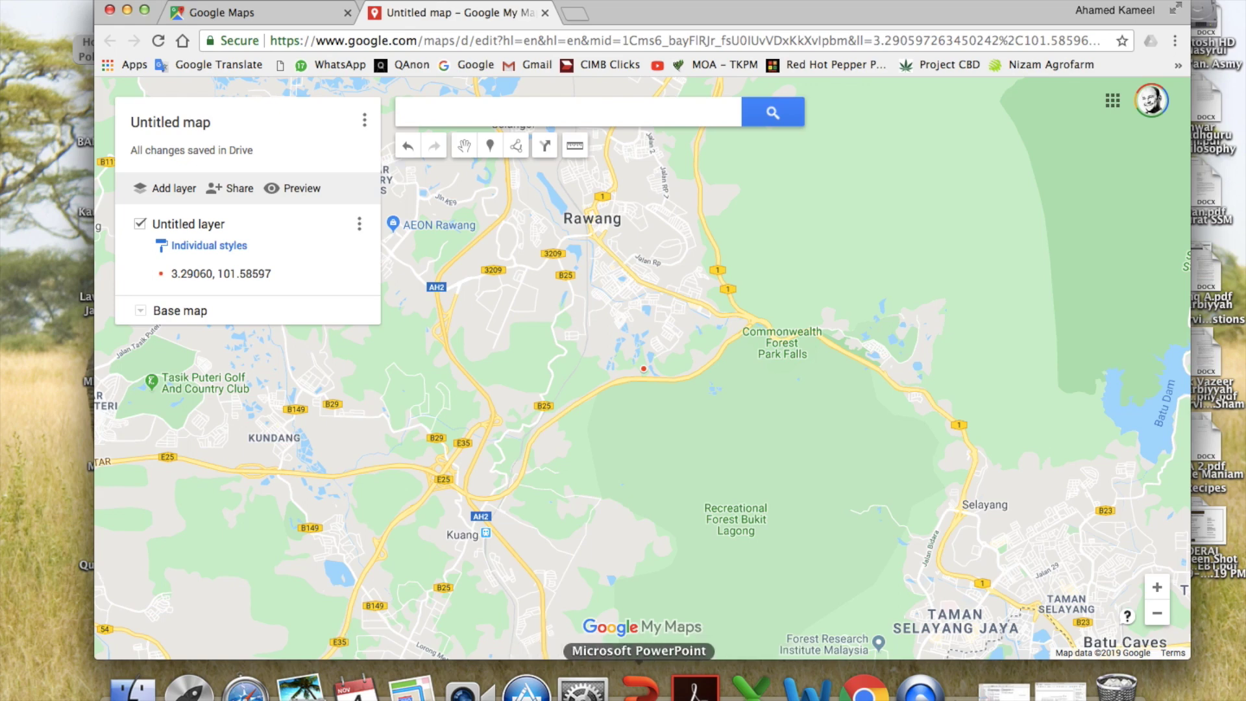
{"action": "left_click", "coordinate": [639, 686]}
Copy Point 2's coordinates 3.29090, 101.58712 from the slide's table.
{"action": "left_click", "coordinate": [699, 354]}
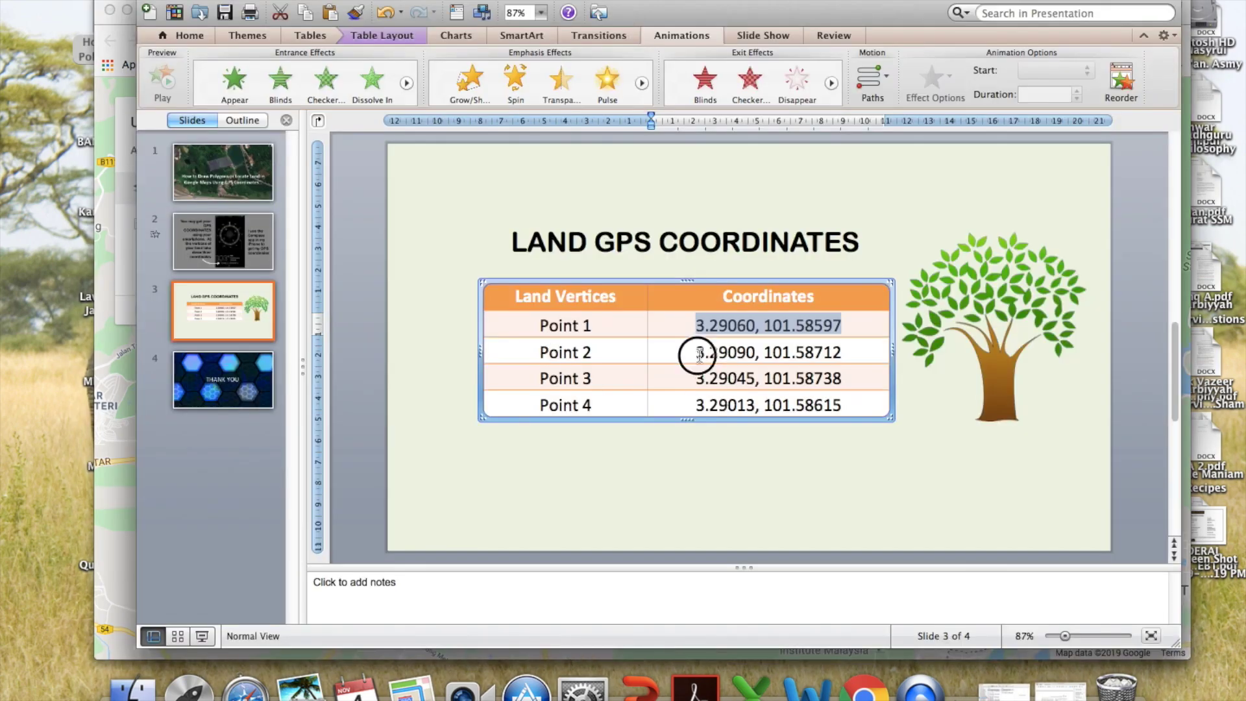
{"action": "left_click_drag", "start_coordinate": [699, 354], "coordinate": [825, 348]}
{"action": "key", "text": "super+c"}
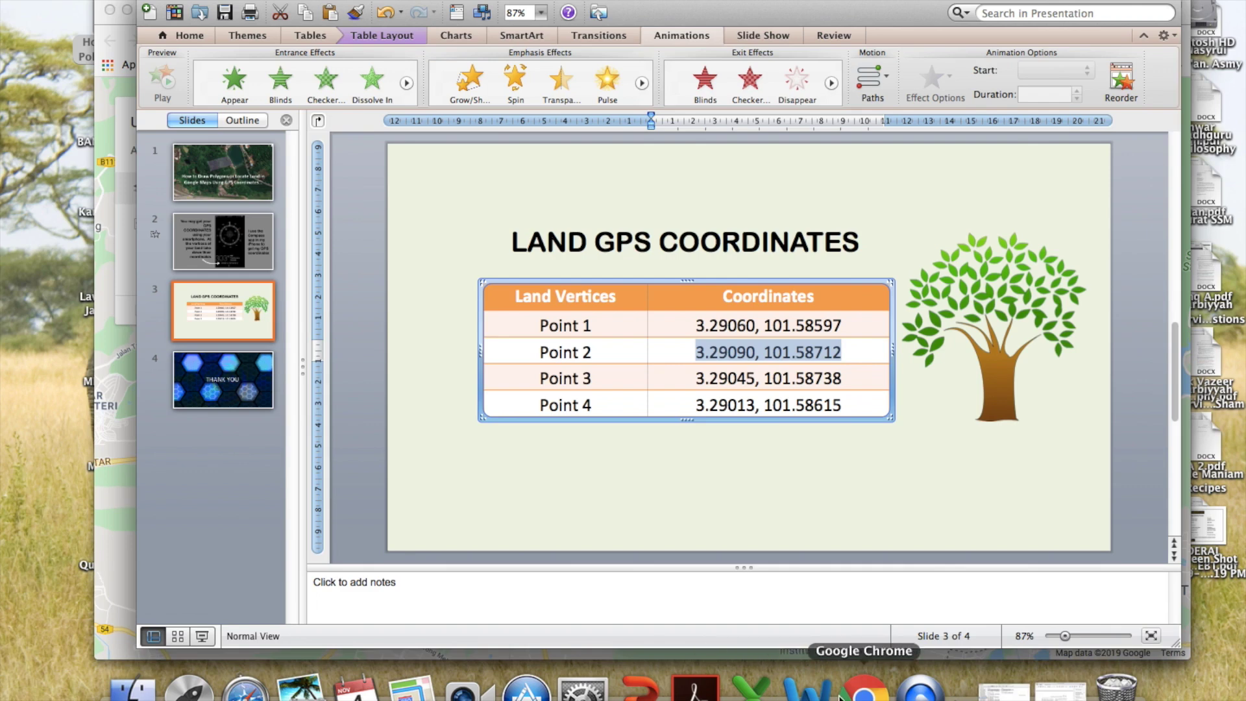
{"action": "left_click", "coordinate": [860, 694]}
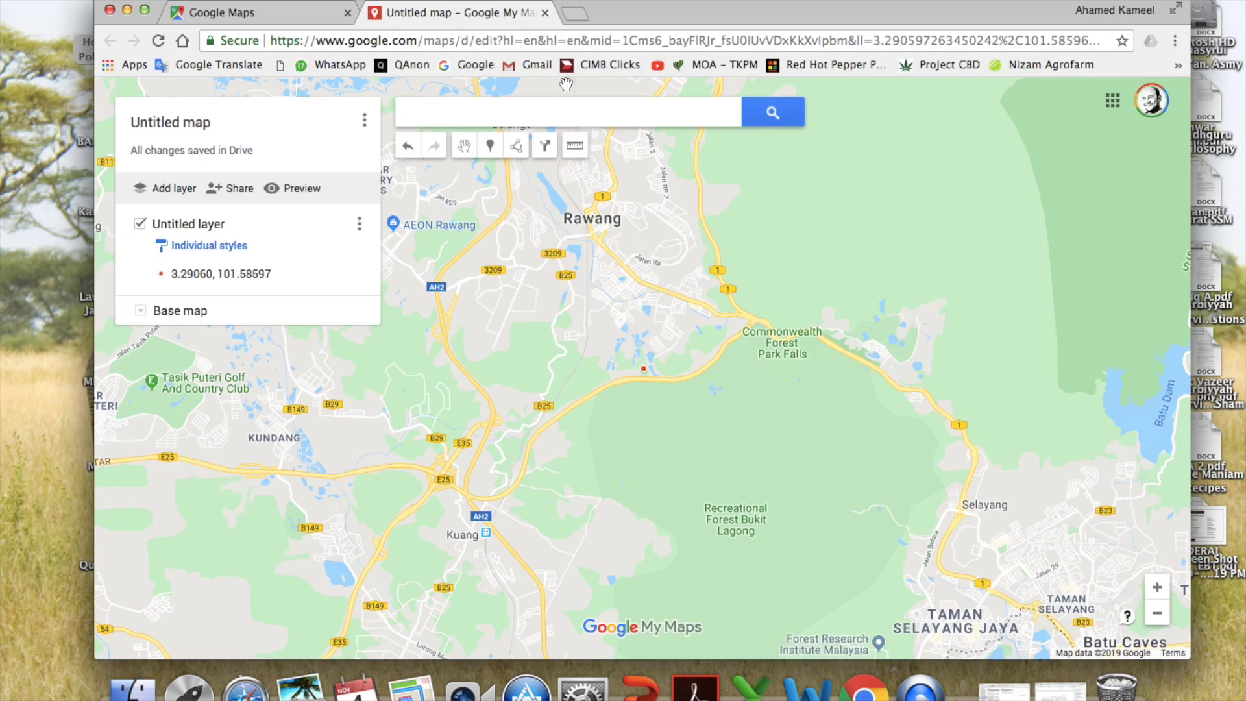
Search the pasted coordinates 3.29090, 101.58712 and add the location to the Untitled layer.
{"action": "left_click", "coordinate": [566, 114]}
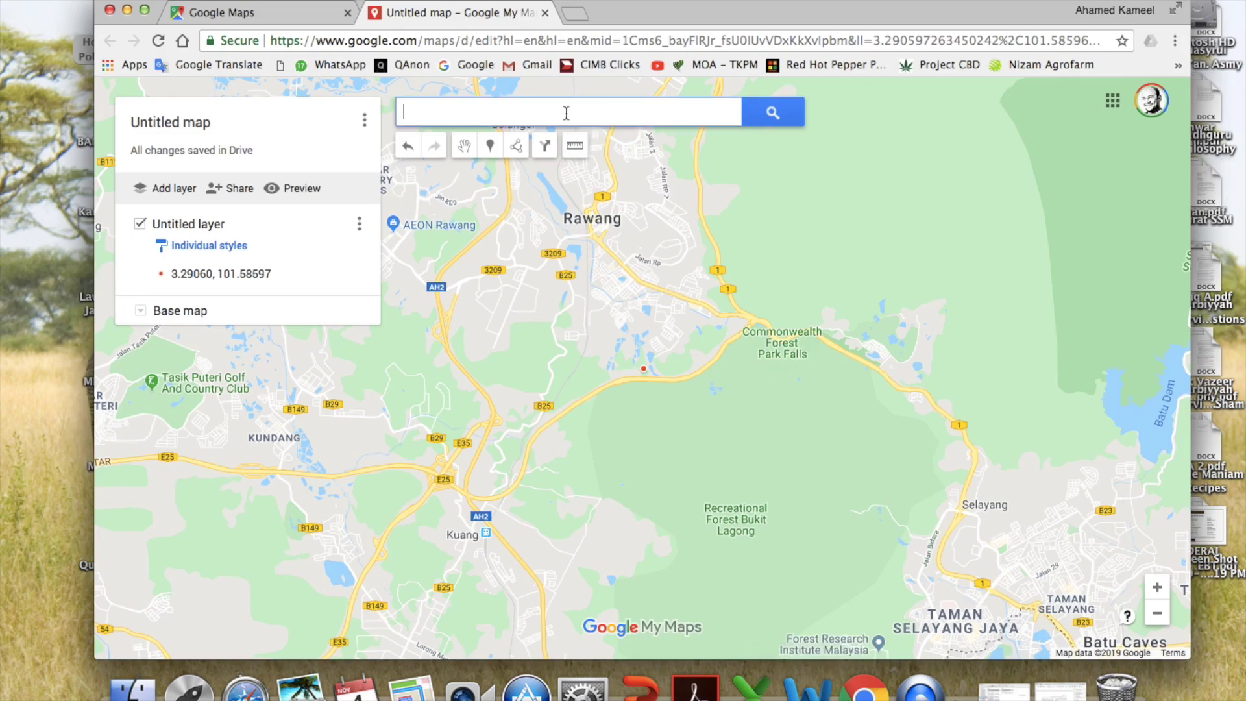
{"action": "key", "text": "super+v"}
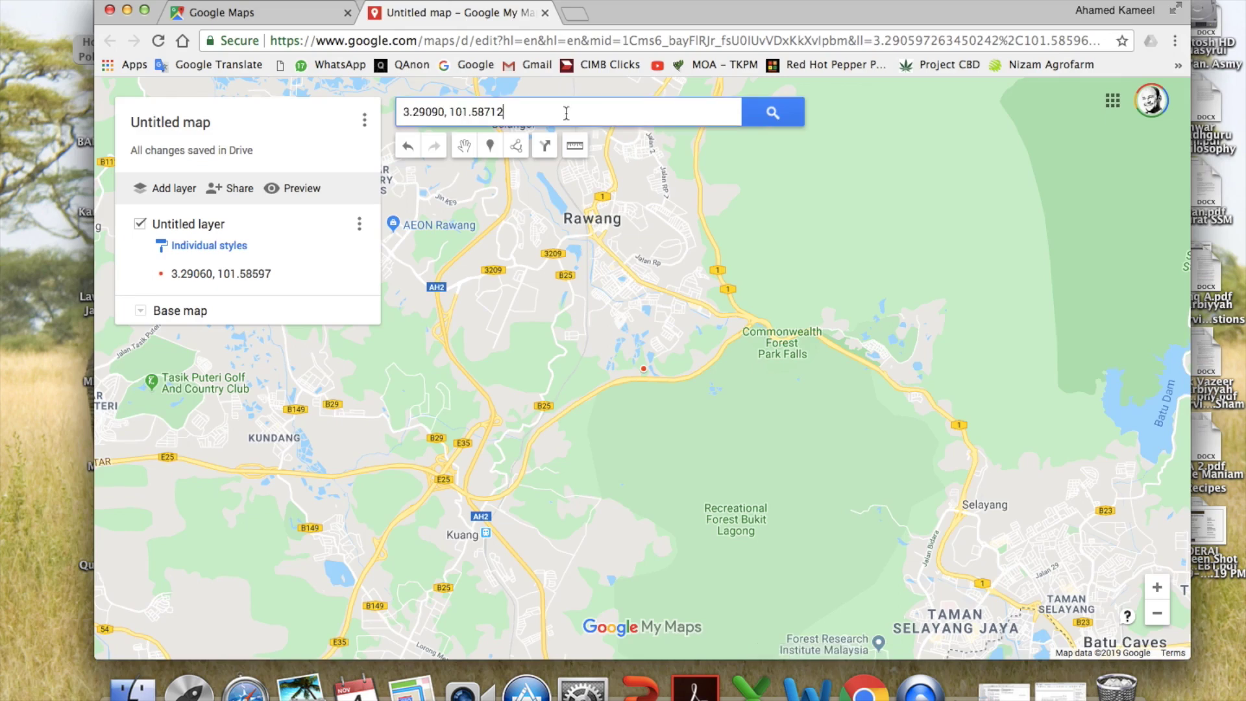
{"action": "left_click", "coordinate": [770, 115]}
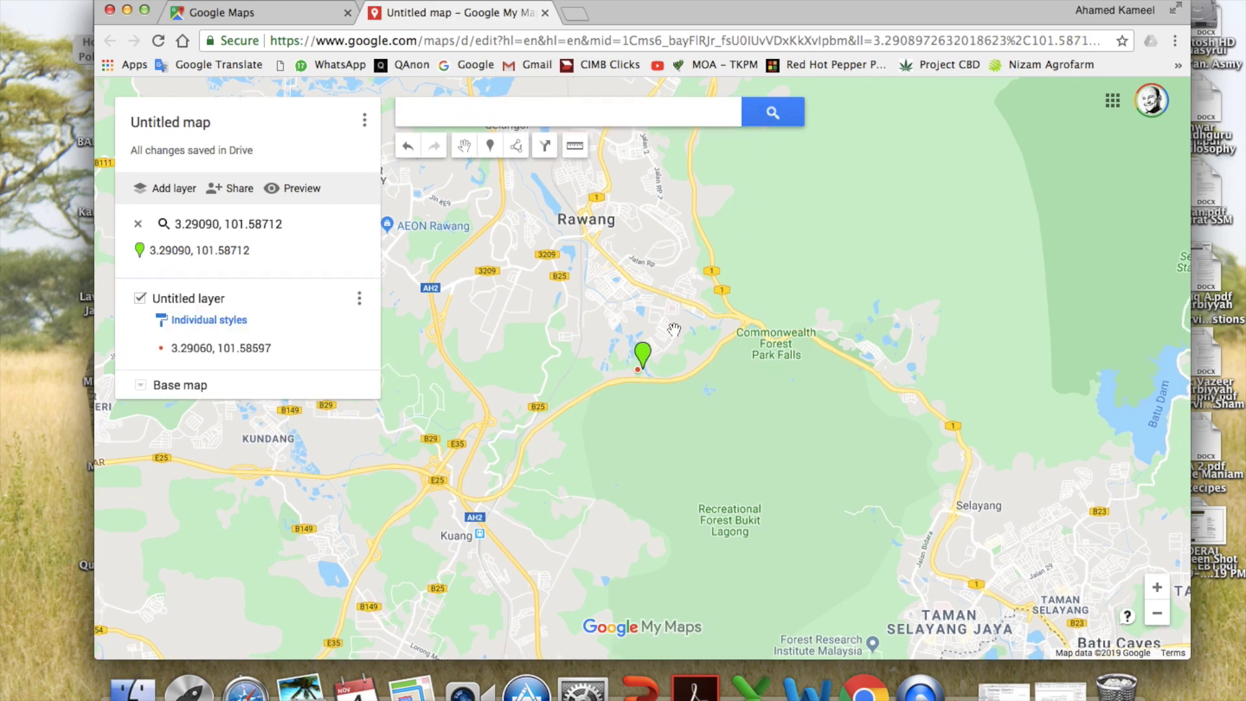
{"action": "left_click", "coordinate": [642, 357]}
{"action": "left_click", "coordinate": [562, 305]}
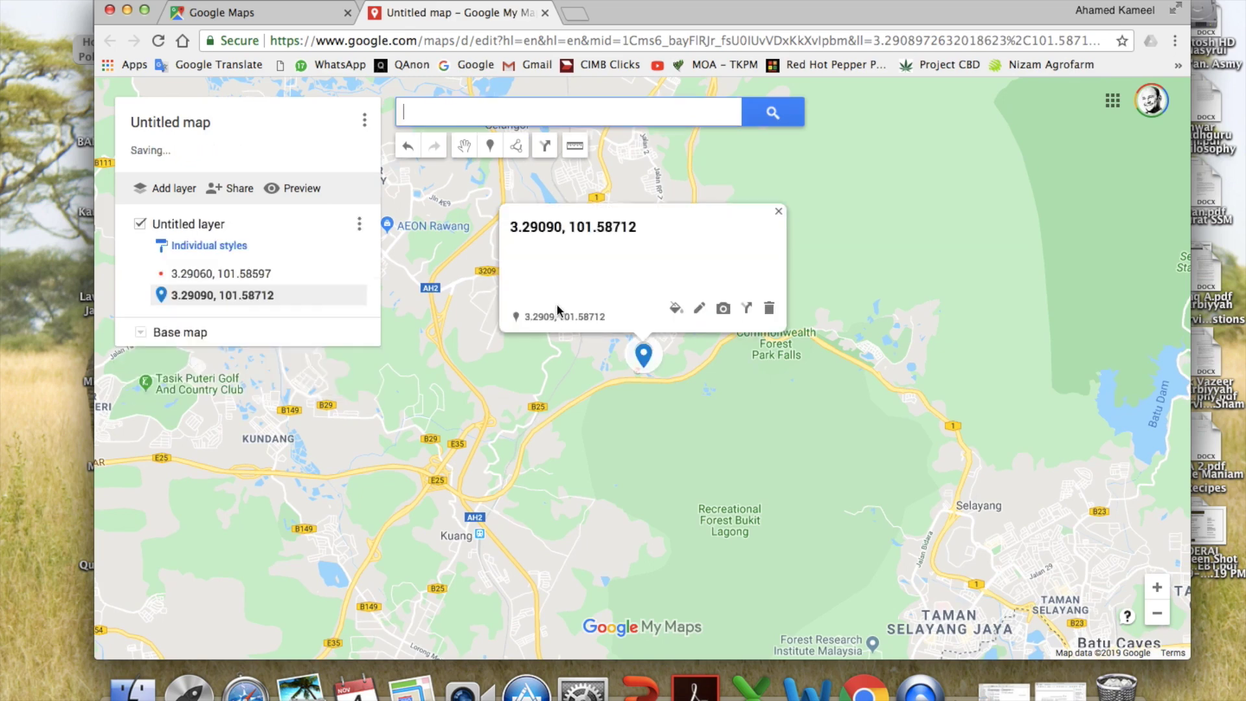
Style the Point 2 marker as a small red dot.
{"action": "left_click", "coordinate": [676, 309]}
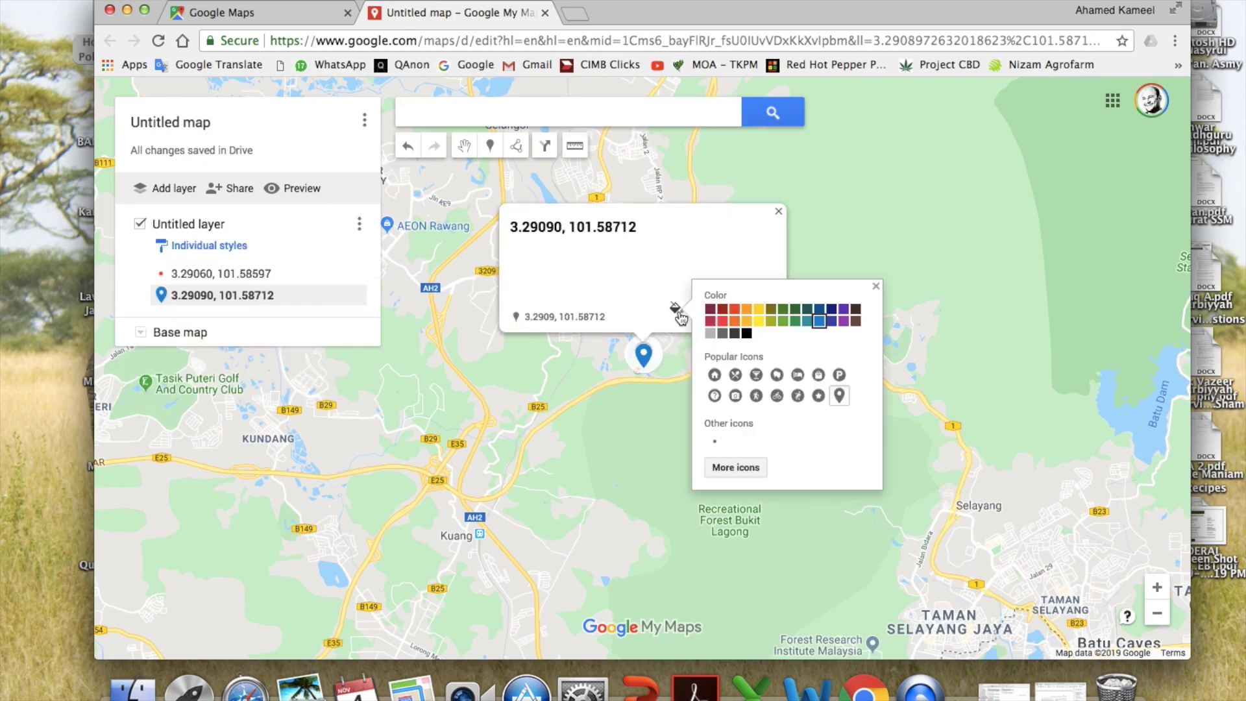
{"action": "left_click", "coordinate": [714, 443]}
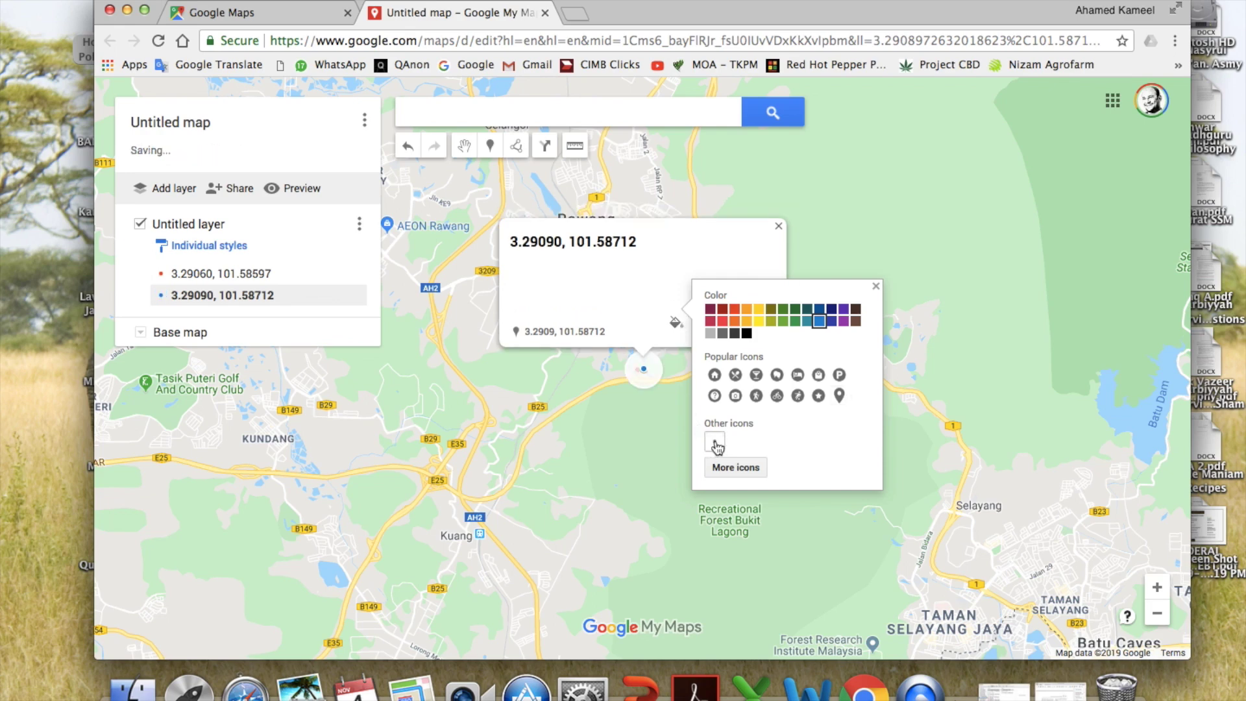
{"action": "left_click", "coordinate": [736, 309]}
{"action": "left_click", "coordinate": [605, 475]}
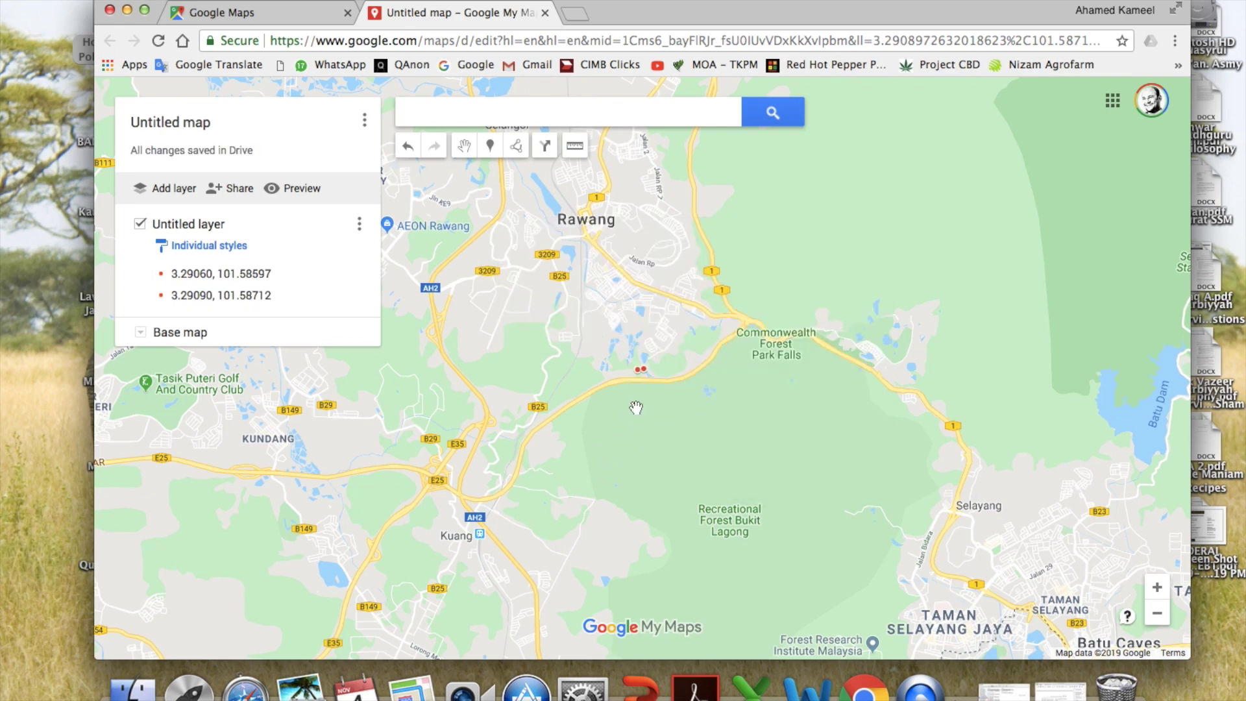
{"action": "scroll", "coordinate": [636, 407], "scroll_direction": "up", "scroll_amount": 5}
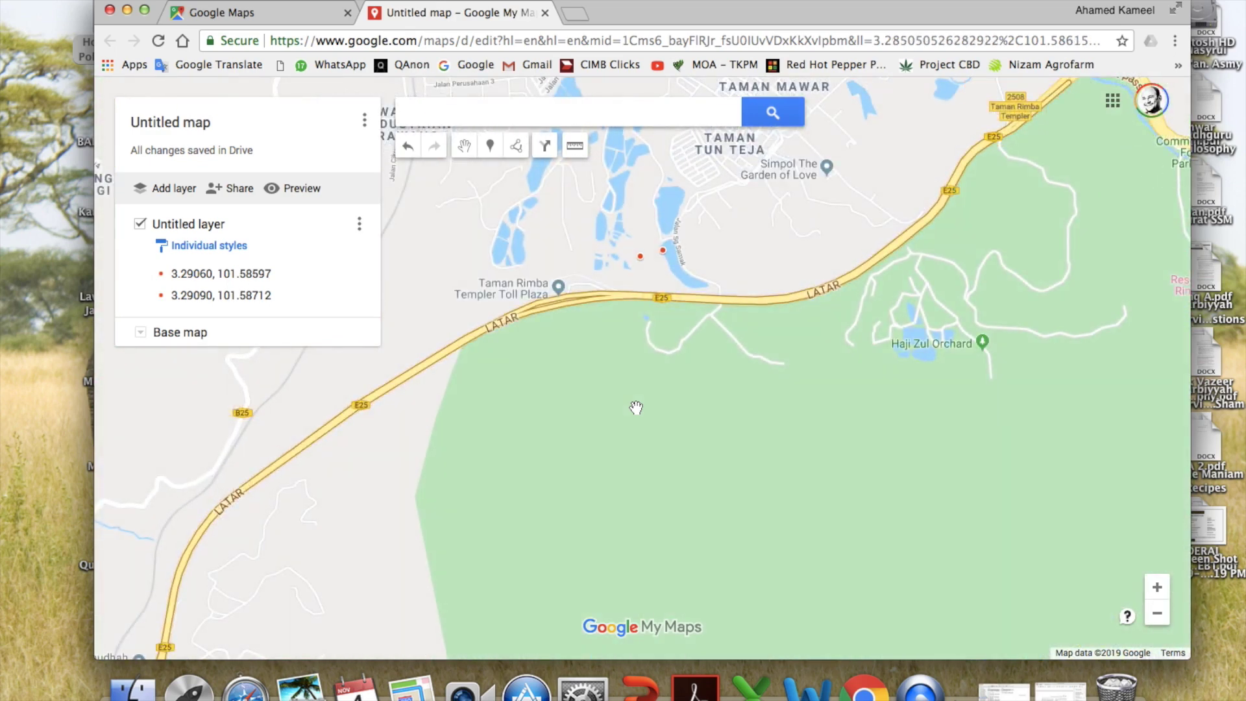
Zoom in and pan the map to view the two red dots by the lake.
{"action": "scroll", "coordinate": [635, 406], "scroll_direction": "up", "scroll_amount": 3}
{"action": "scroll", "coordinate": [651, 270], "scroll_direction": "up", "scroll_amount": 3}
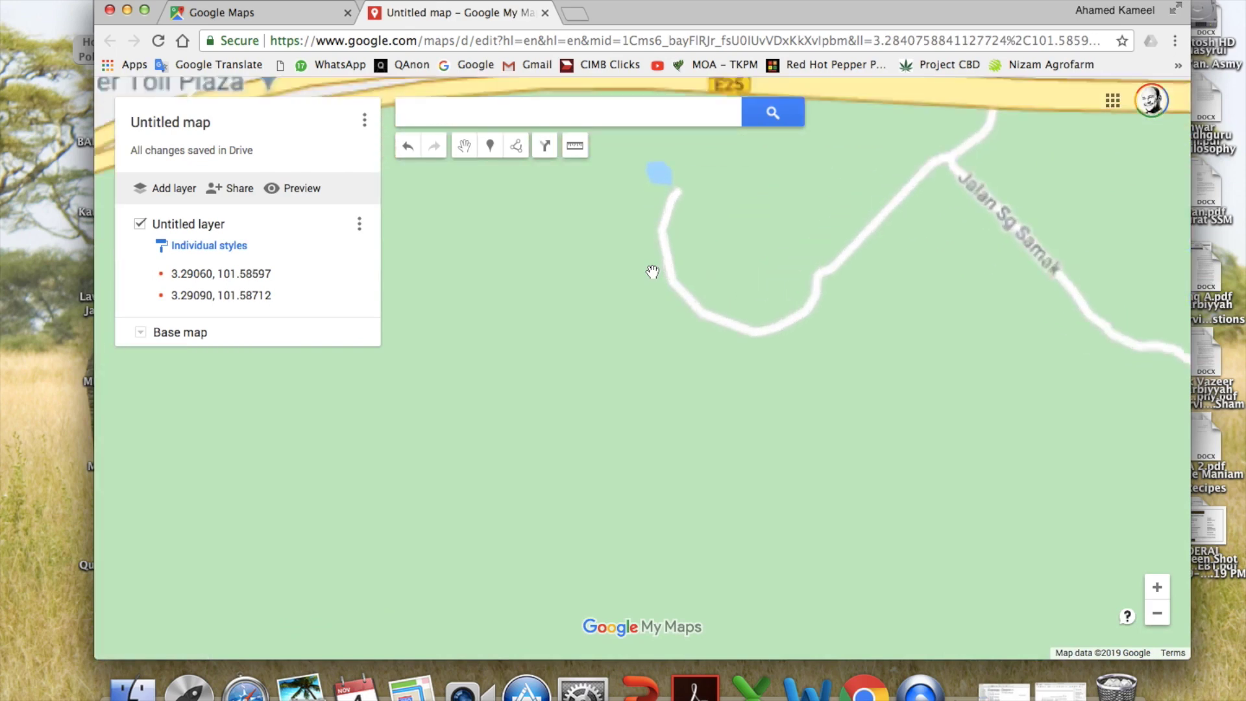
{"action": "scroll", "coordinate": [652, 271], "scroll_direction": "down", "scroll_amount": 4}
{"action": "left_click", "coordinate": [655, 290]}
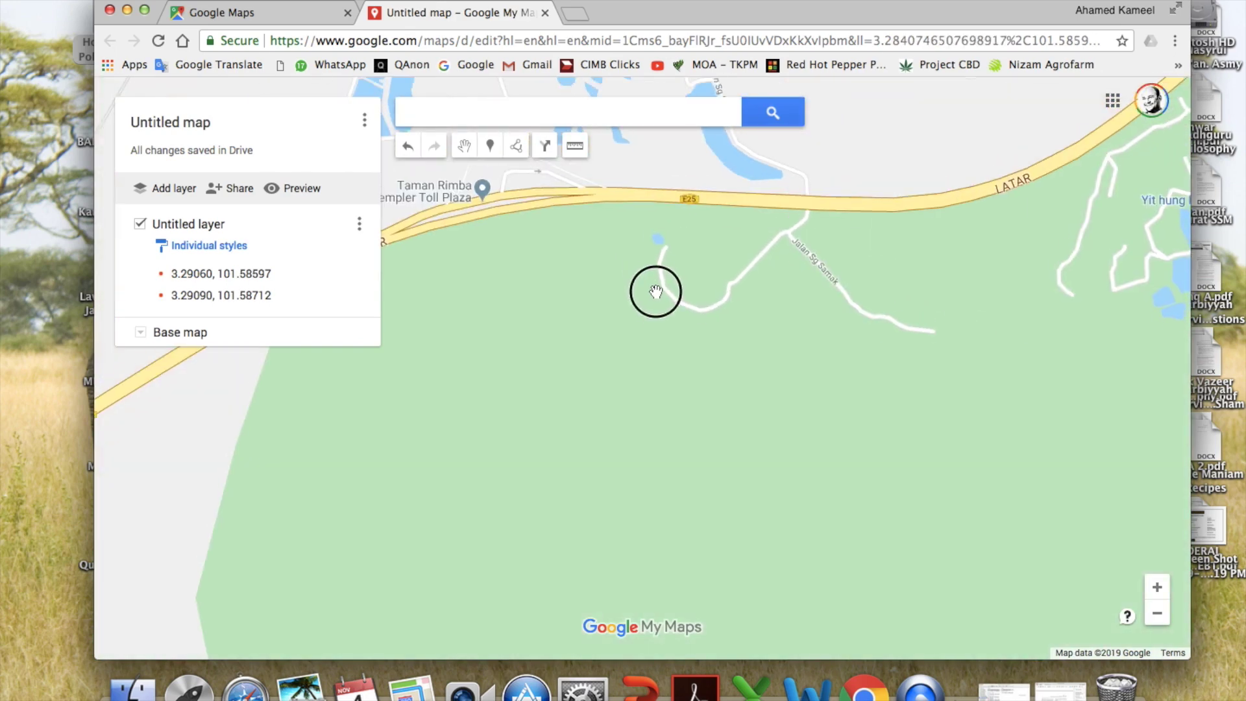
{"action": "left_click_drag", "start_coordinate": [655, 291], "coordinate": [662, 450]}
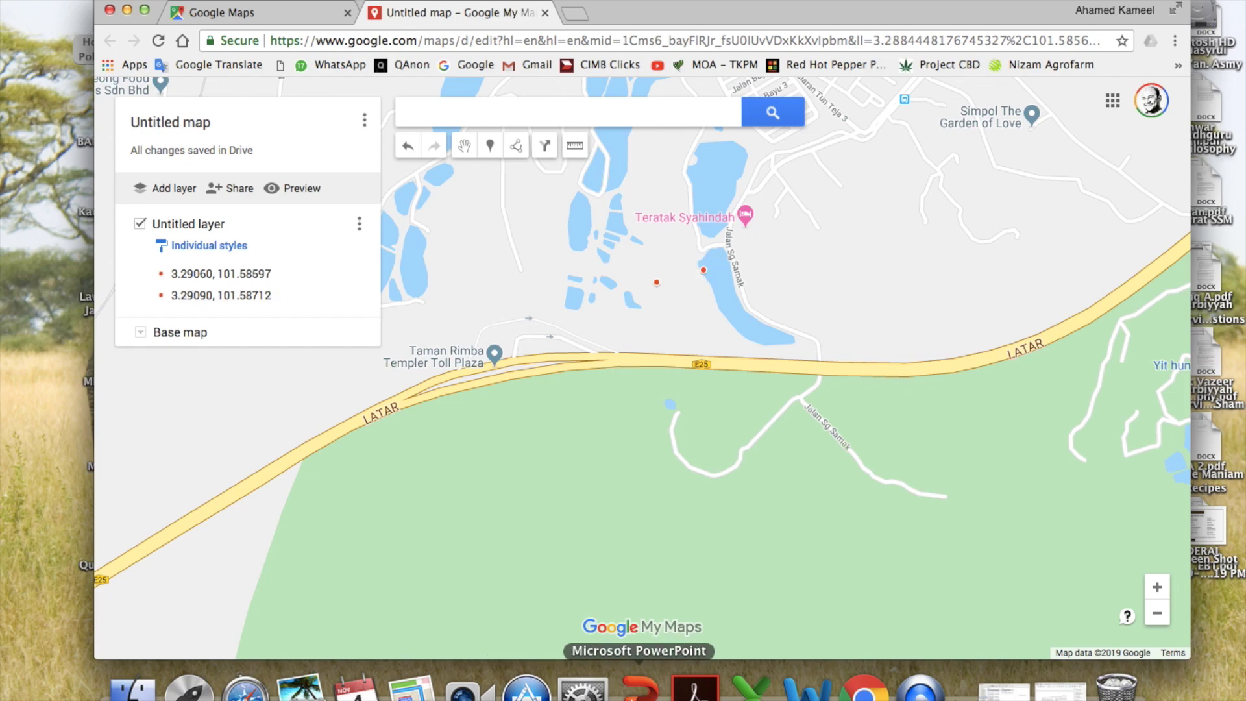
Copy Point 3's coordinates 3.29045, 101.58738 from the slide's table.
{"action": "left_click", "coordinate": [639, 688]}
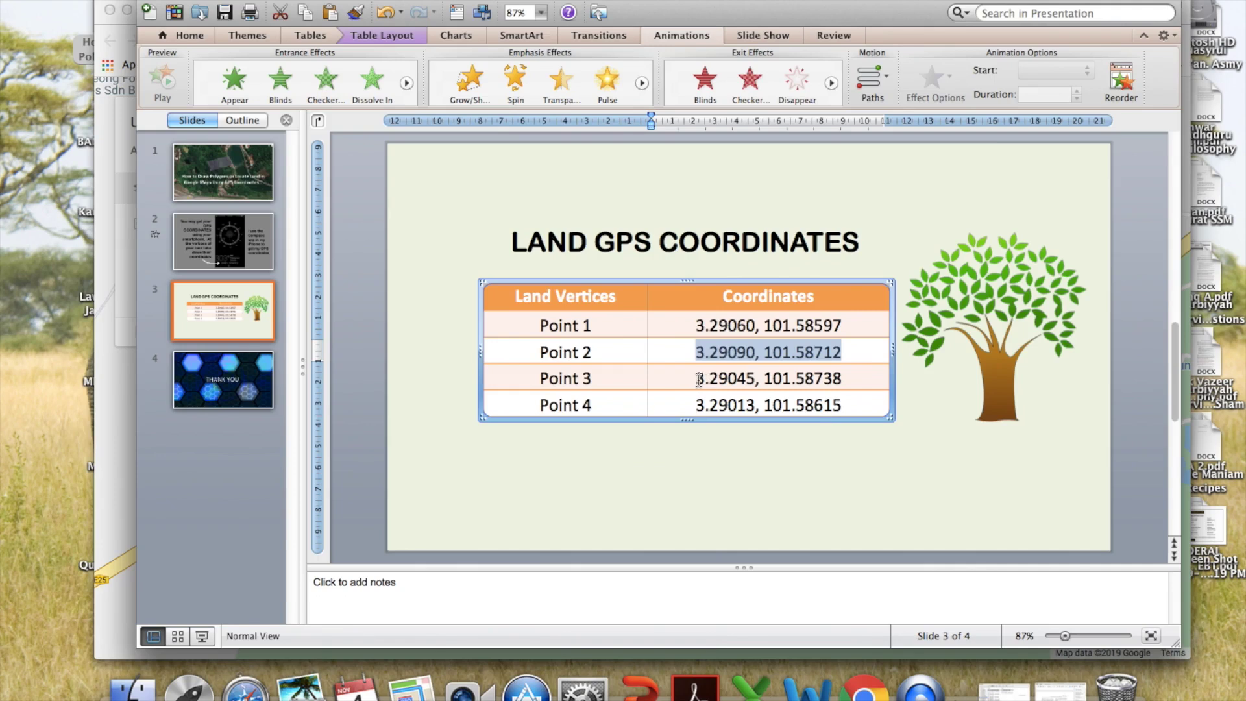
{"action": "left_click_drag", "start_coordinate": [698, 379], "coordinate": [820, 379]}
{"action": "key", "text": "super+c"}
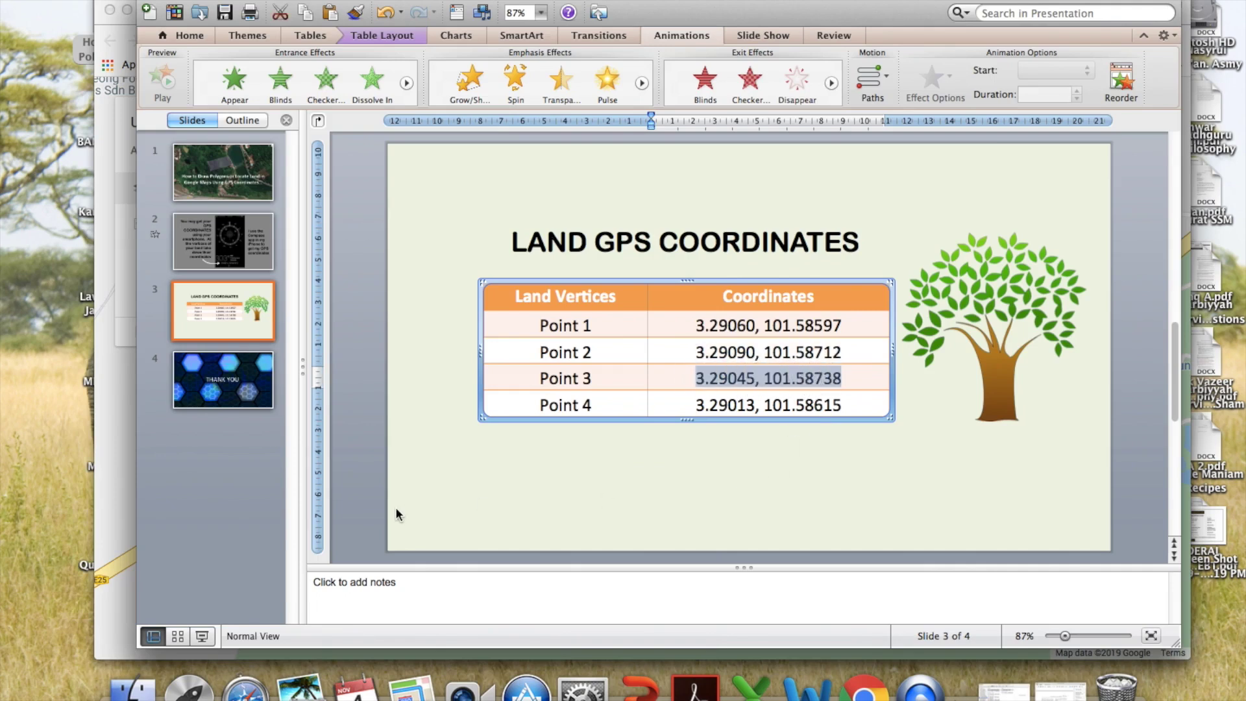
{"action": "left_click", "coordinate": [133, 488]}
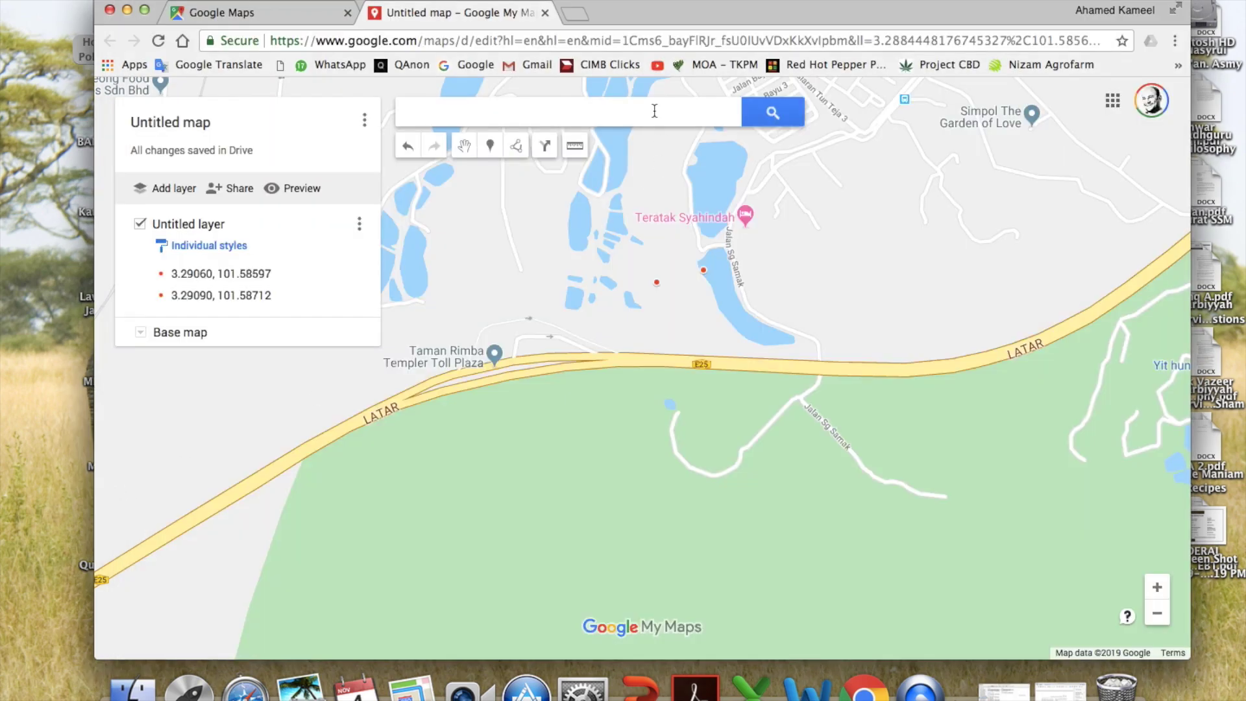
Search the pasted coordinates 3.29045, 101.58738 and add the location to the Untitled layer.
{"action": "left_click", "coordinate": [654, 111]}
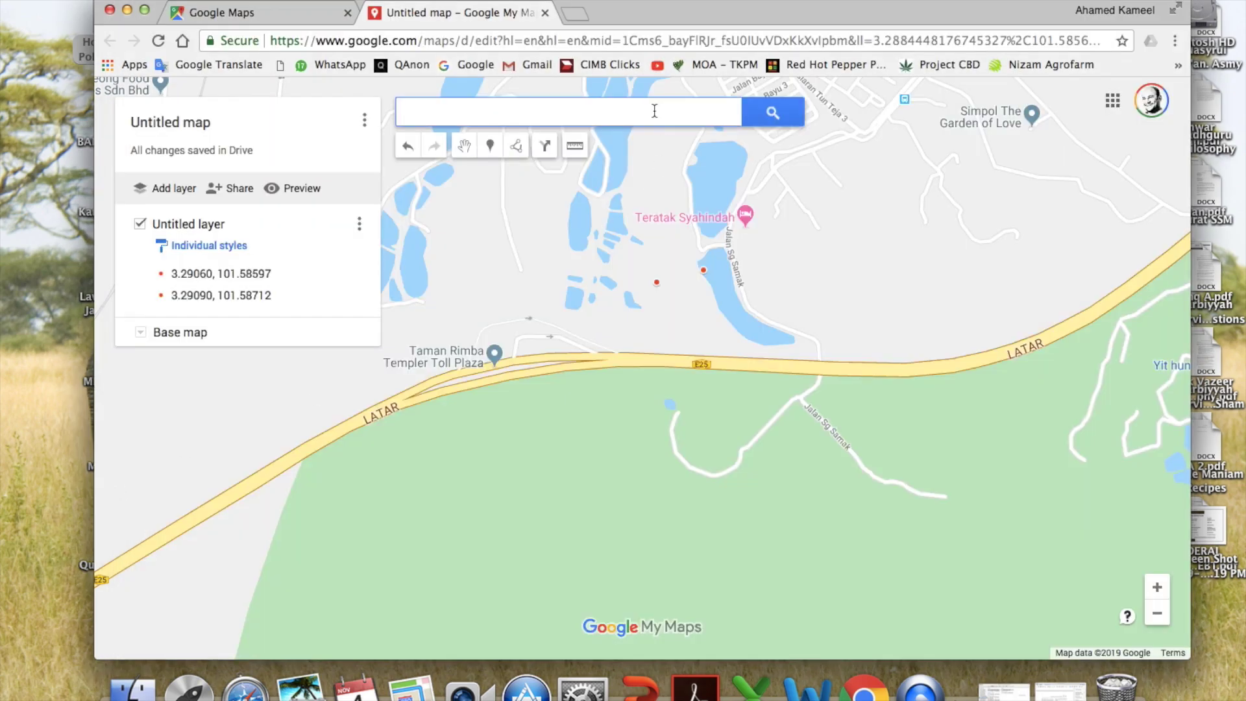
{"action": "key", "text": "super+v"}
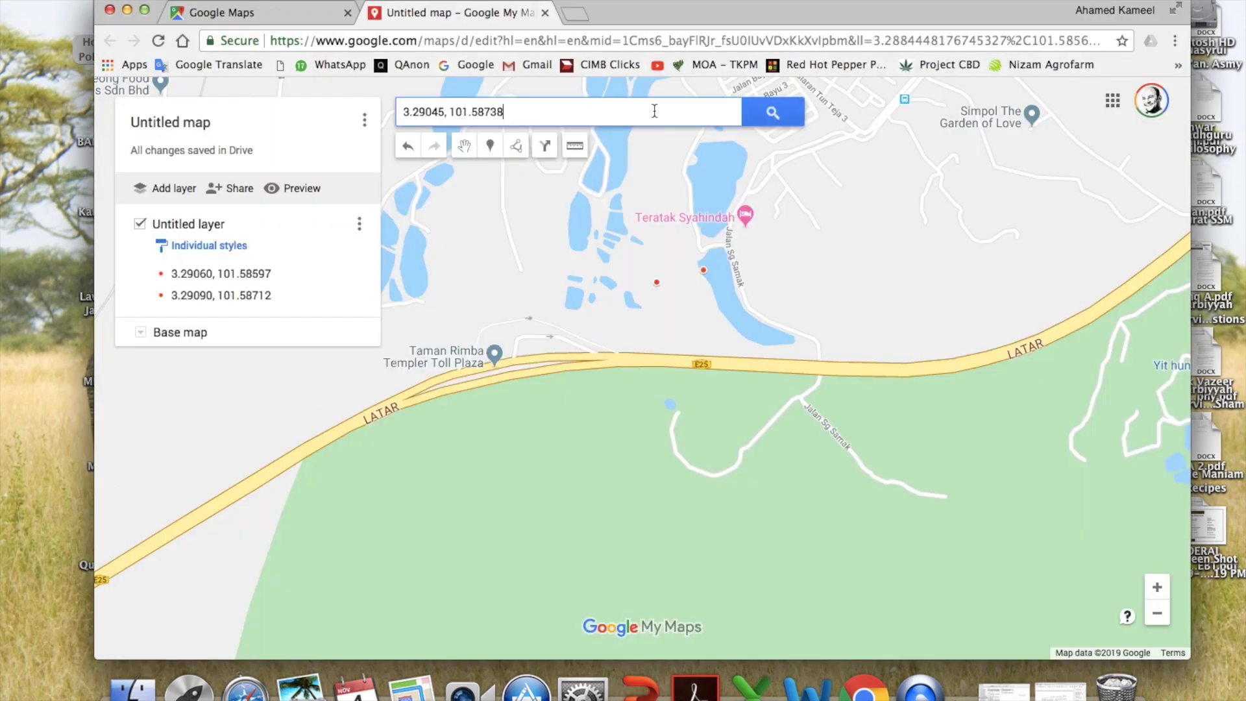
{"action": "left_click", "coordinate": [800, 112]}
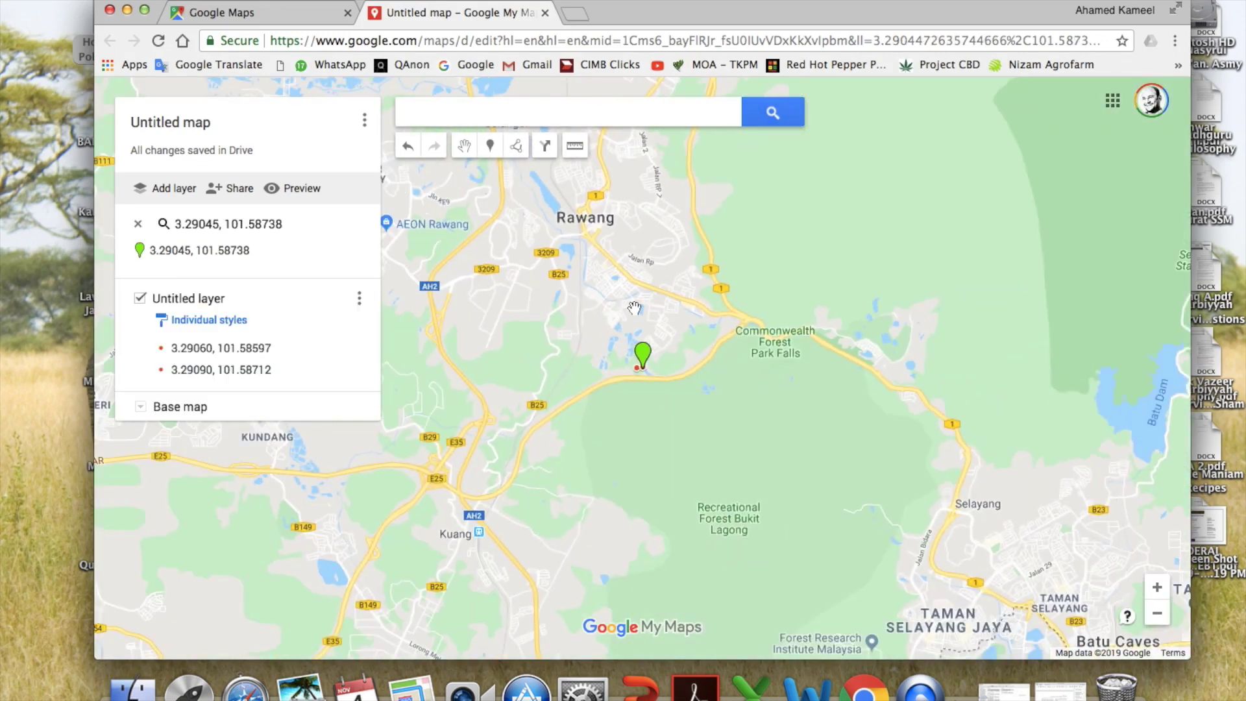
{"action": "left_click", "coordinate": [645, 355]}
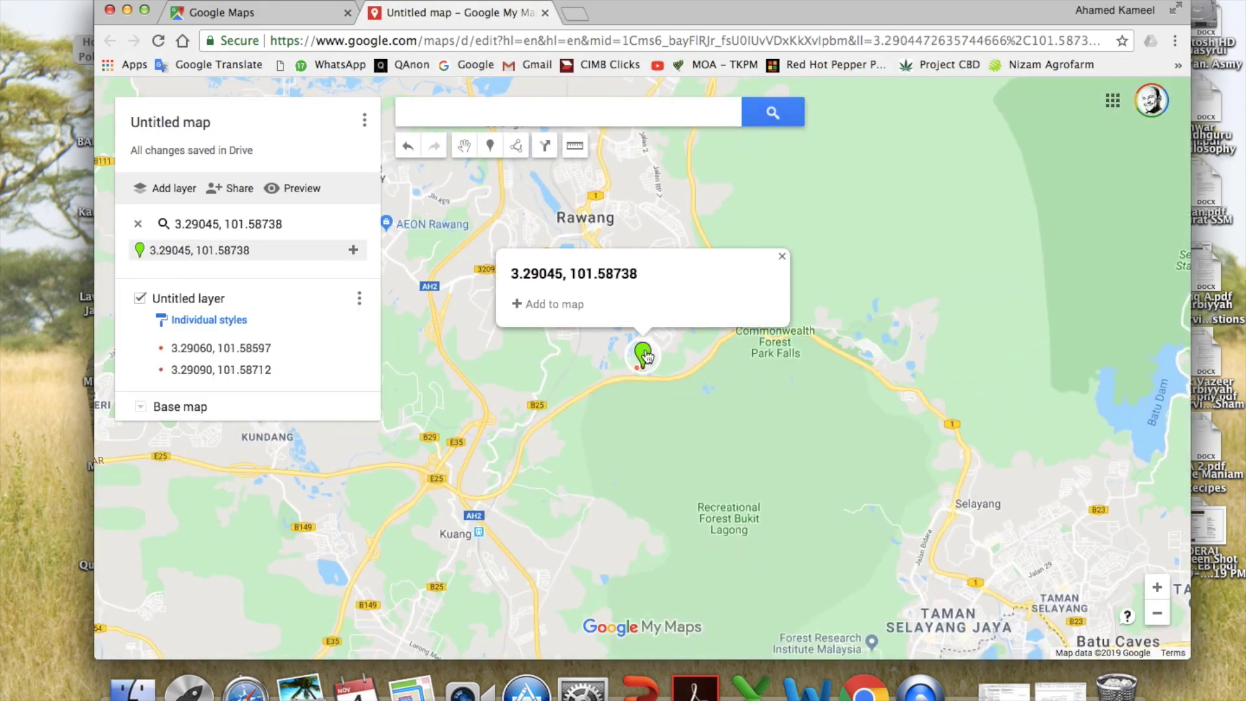
{"action": "left_click", "coordinate": [535, 305]}
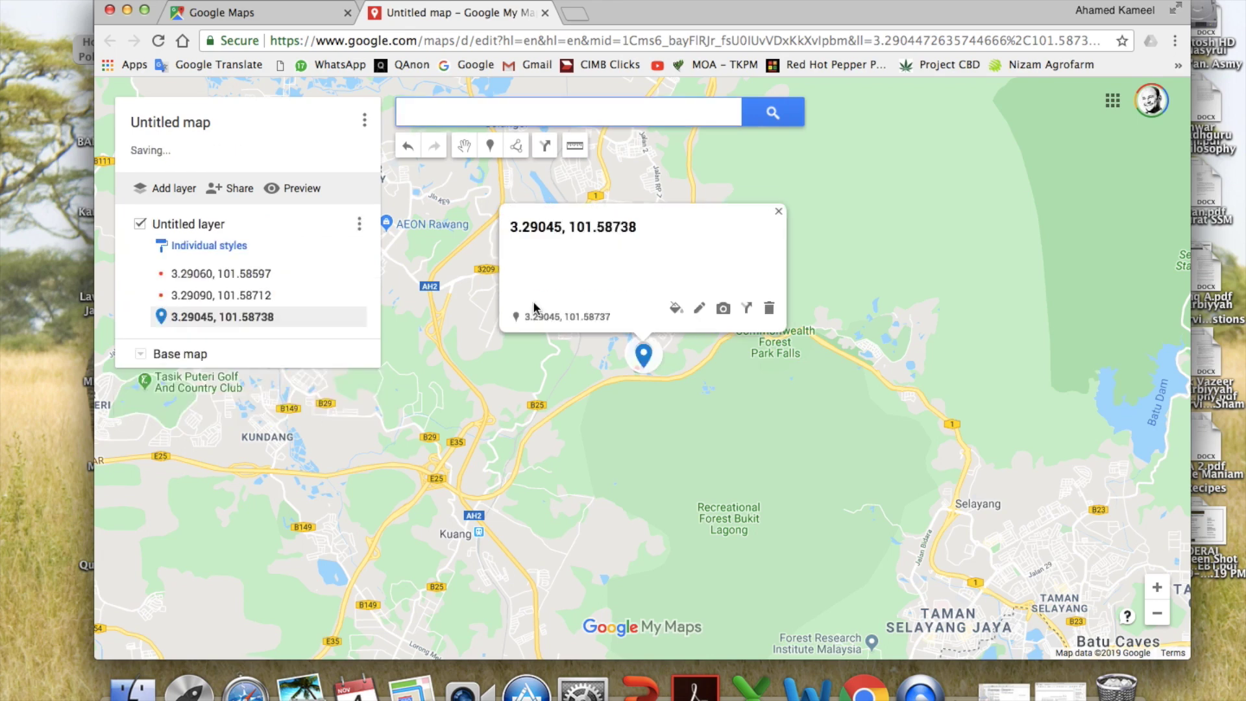
Style the Point 3 marker as a small red dot.
{"action": "left_click", "coordinate": [675, 307]}
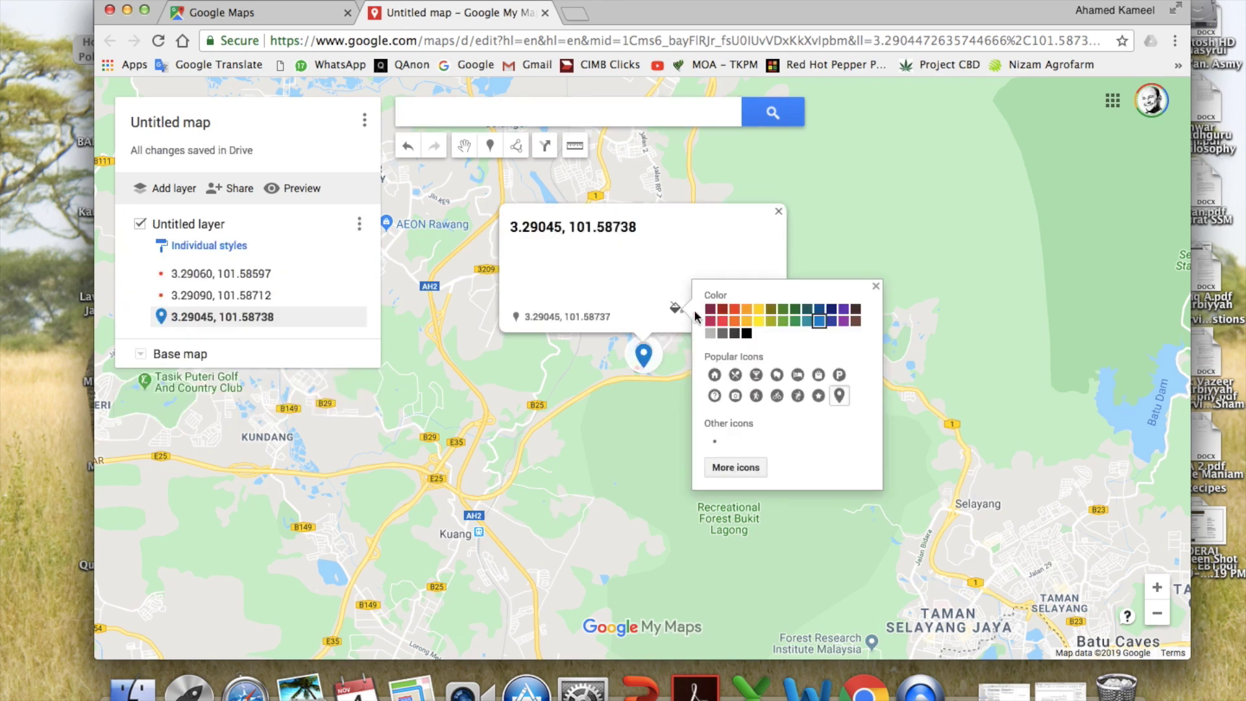
{"action": "left_click", "coordinate": [714, 442]}
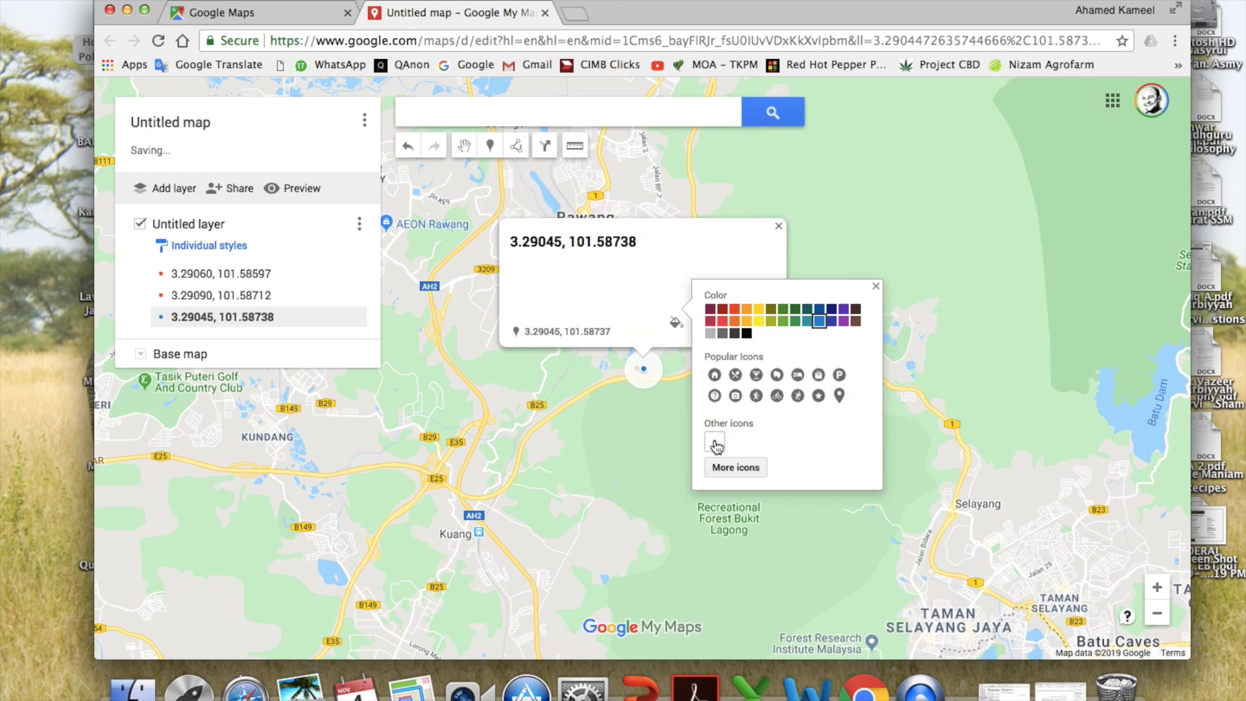
{"action": "left_click", "coordinate": [736, 308]}
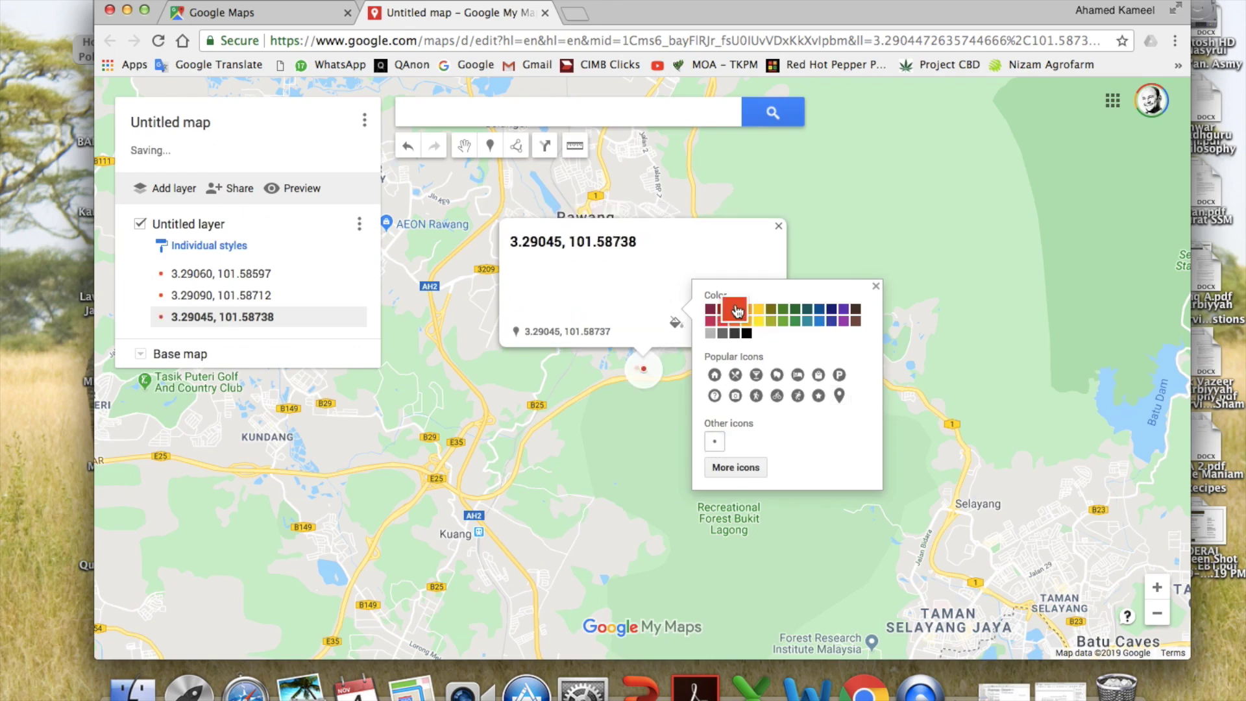
{"action": "left_click", "coordinate": [631, 425]}
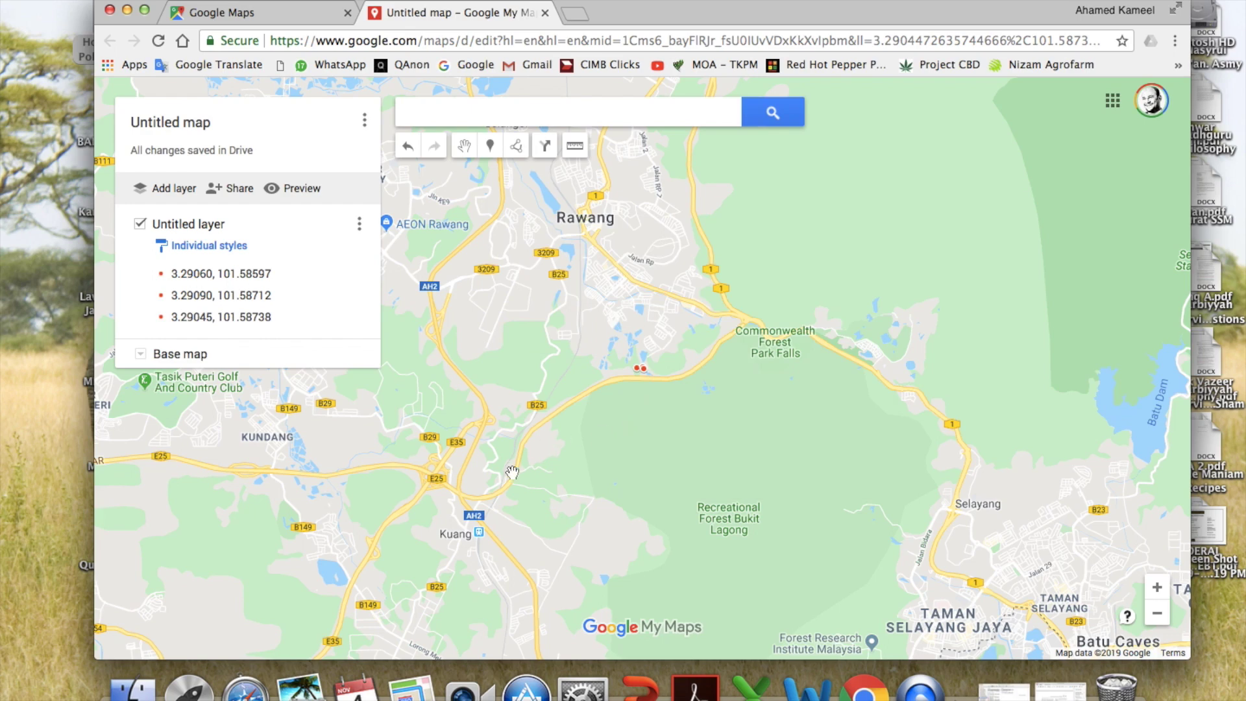
Copy Point 4's coordinates 3.29013, 101.58615 from the slide's table.
{"action": "left_click", "coordinate": [640, 693]}
{"action": "left_click", "coordinate": [723, 405]}
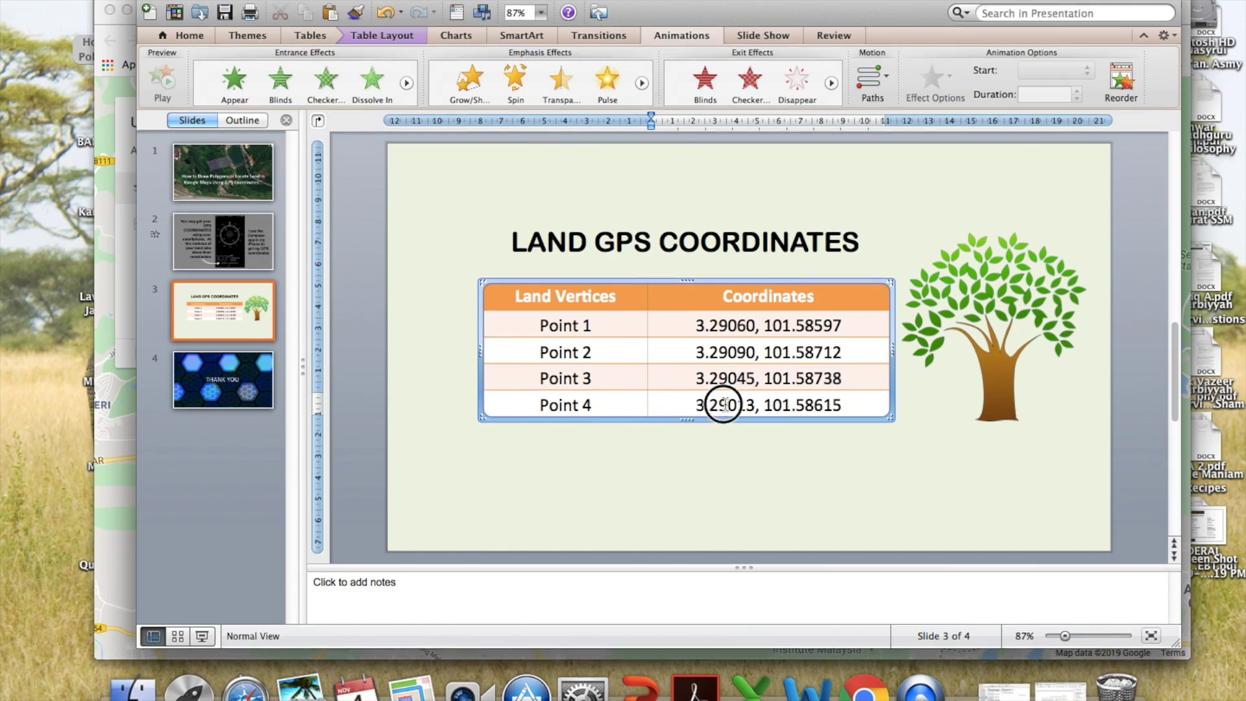
{"action": "left_click_drag", "start_coordinate": [723, 405], "coordinate": [816, 407]}
{"action": "key", "text": "super+c"}
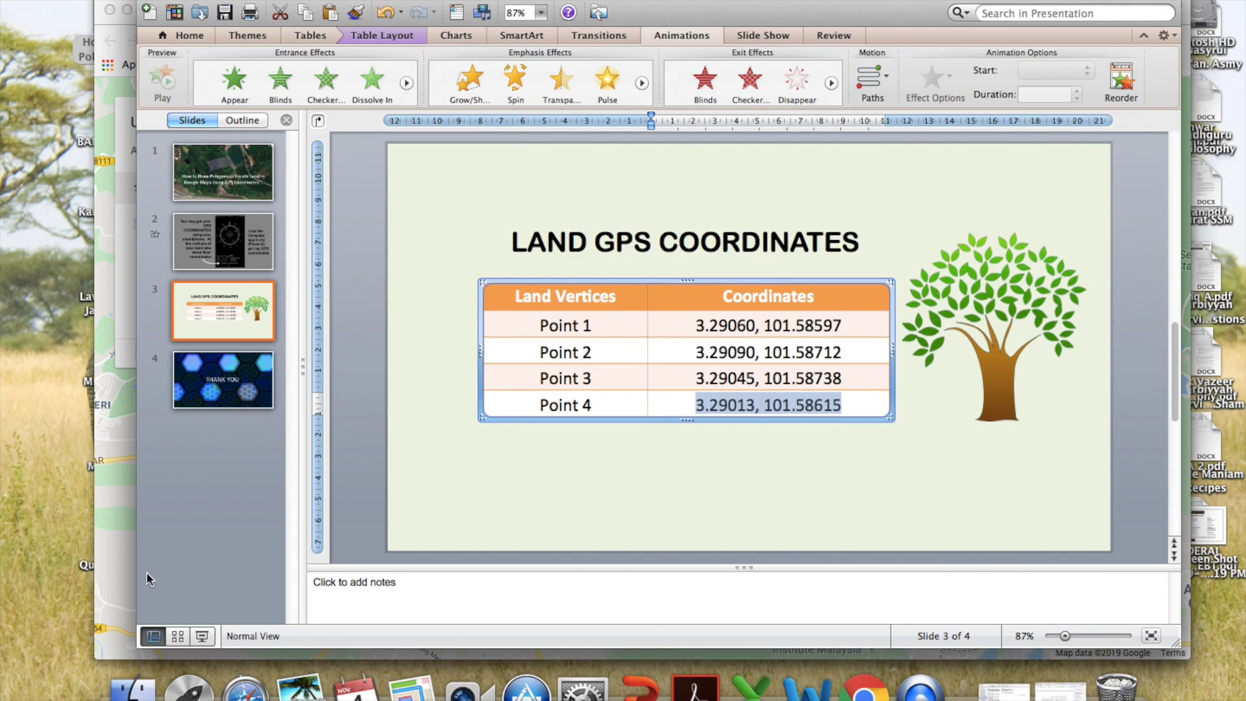
{"action": "left_click", "coordinate": [107, 570]}
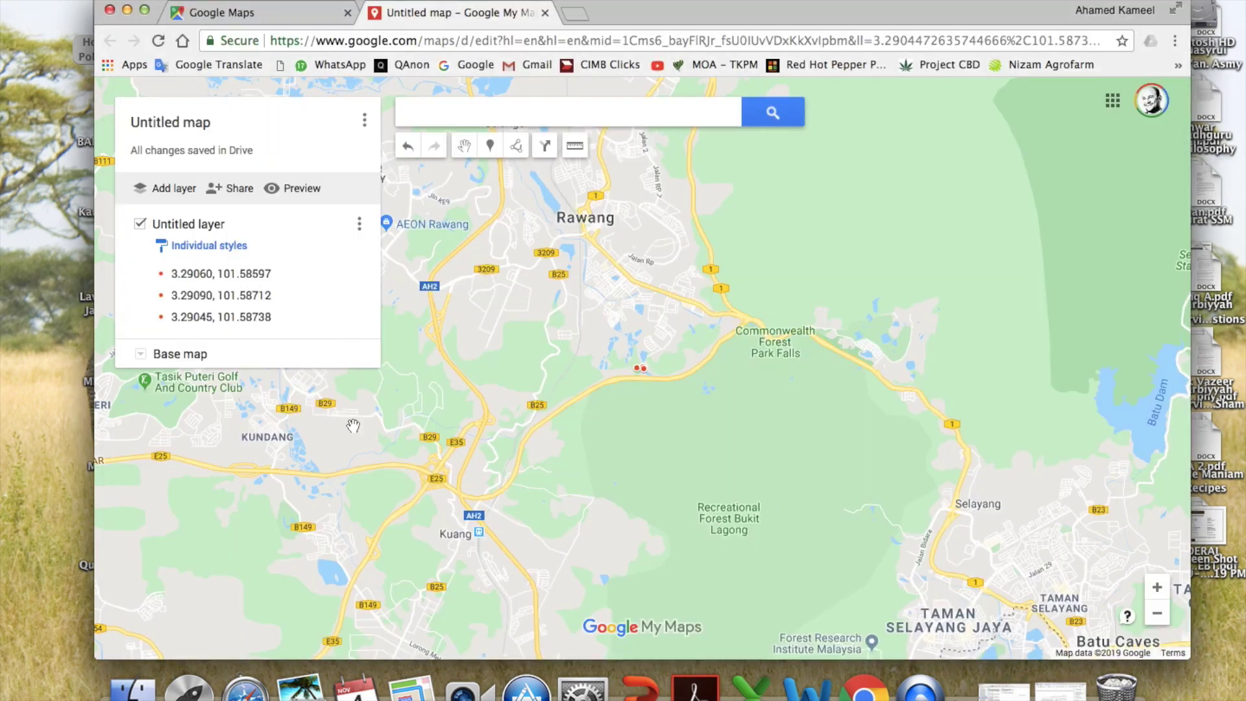
Search the pasted coordinates 3.29013, 101.58615 and add that location to the Untitled layer.
{"action": "left_click", "coordinate": [603, 111]}
{"action": "key", "text": "super+v"}
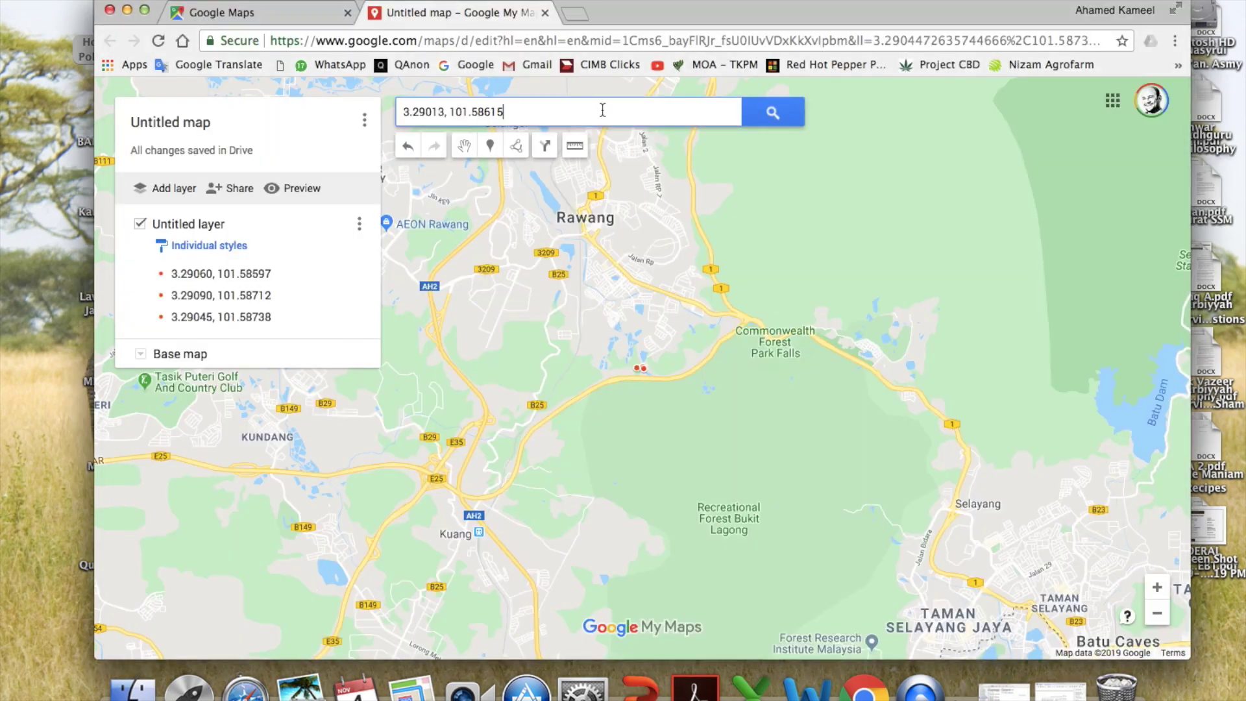
{"action": "left_click", "coordinate": [790, 116]}
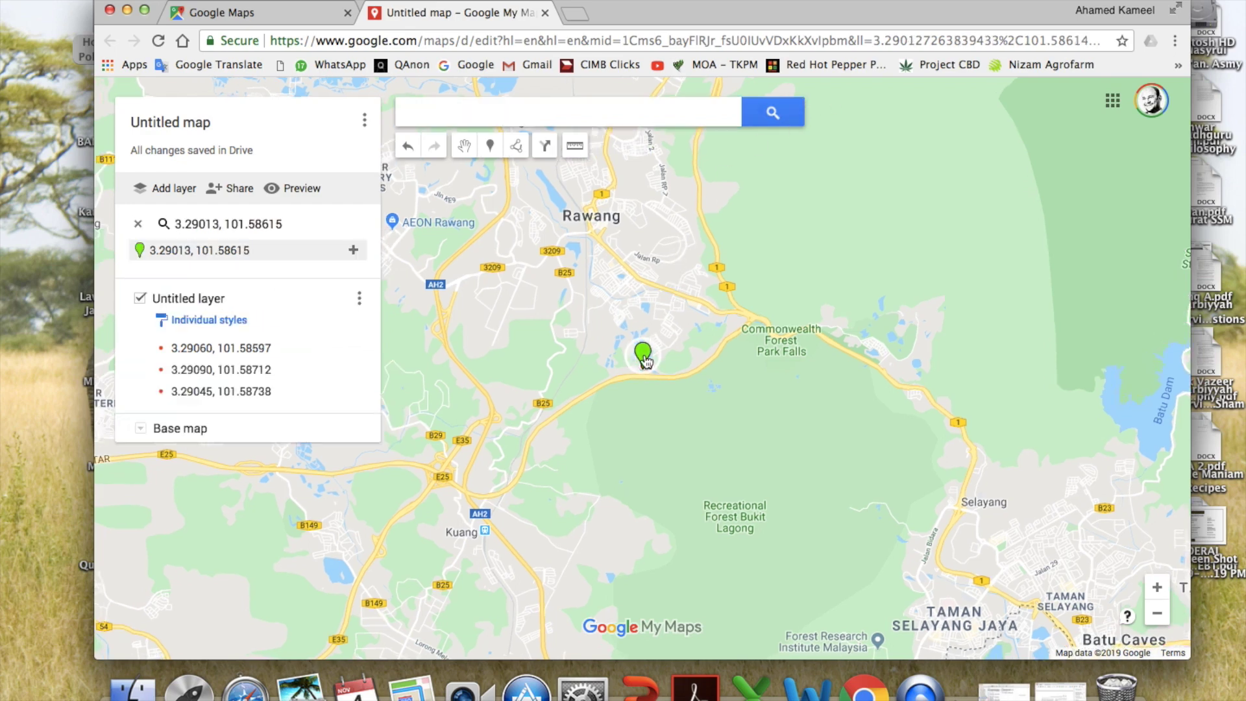
{"action": "left_click", "coordinate": [644, 356]}
{"action": "left_click", "coordinate": [556, 305]}
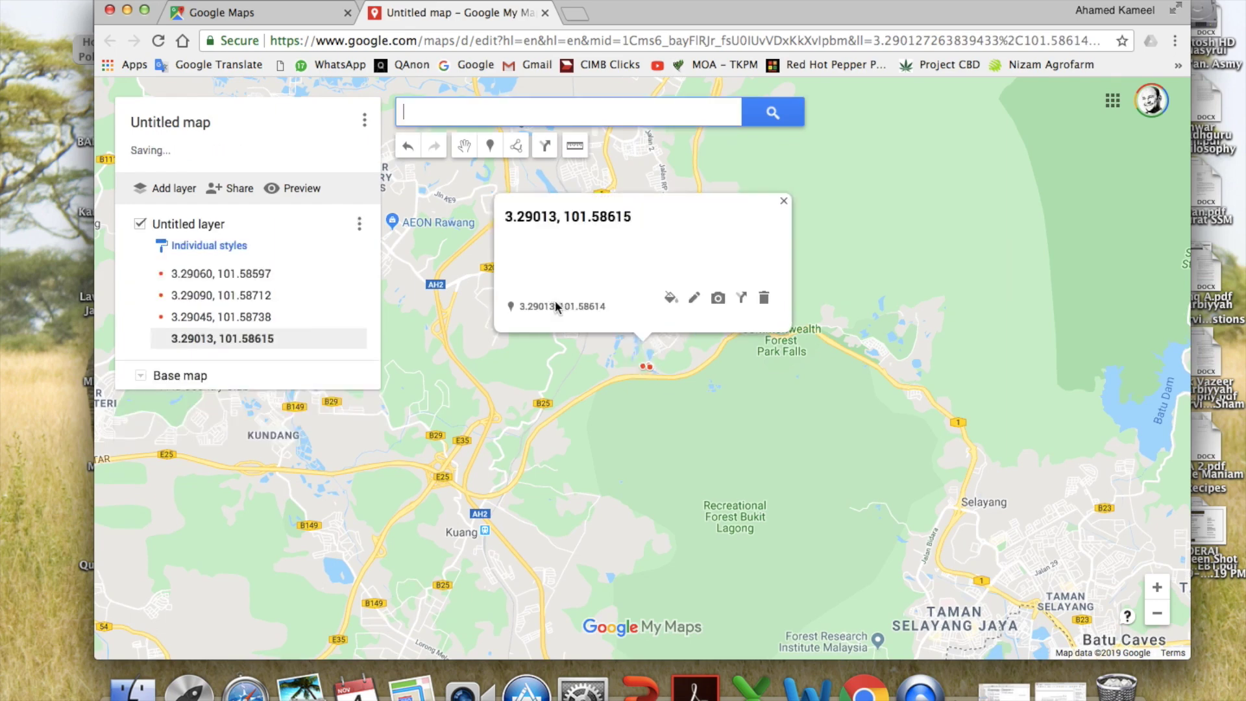
Restyle the fourth point as a small red dot and close its details.
{"action": "left_click", "coordinate": [676, 308]}
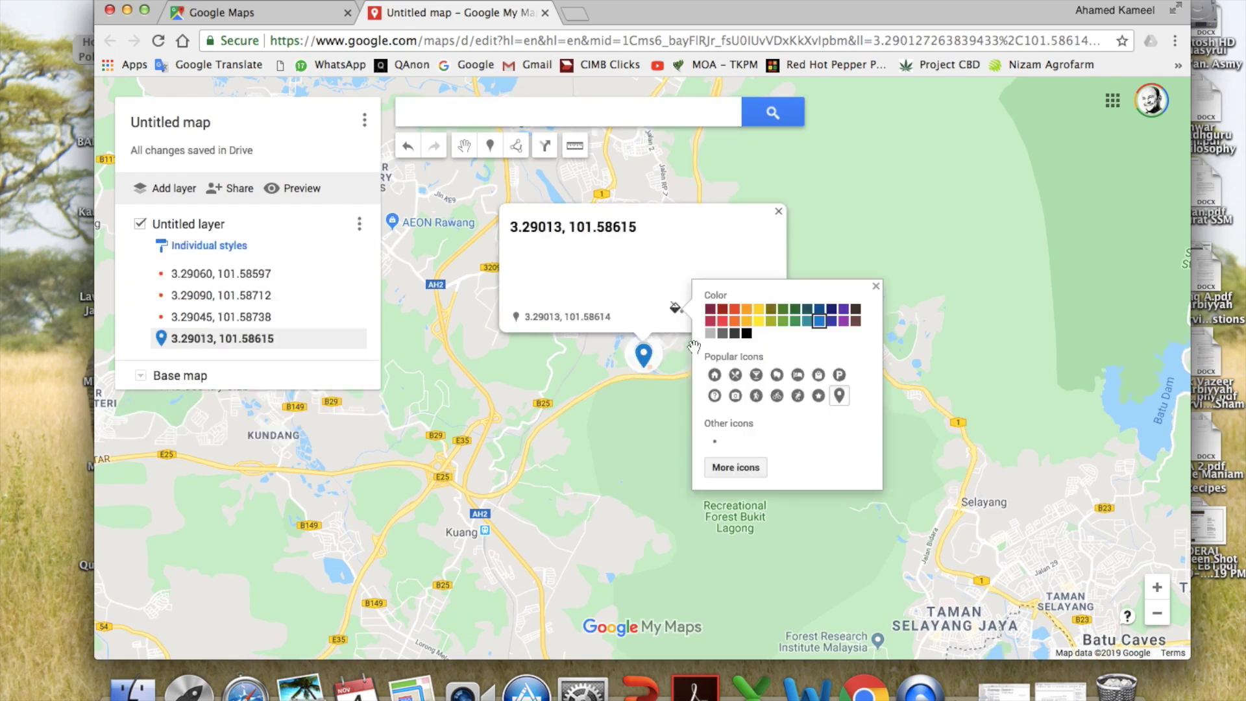
{"action": "left_click", "coordinate": [717, 442]}
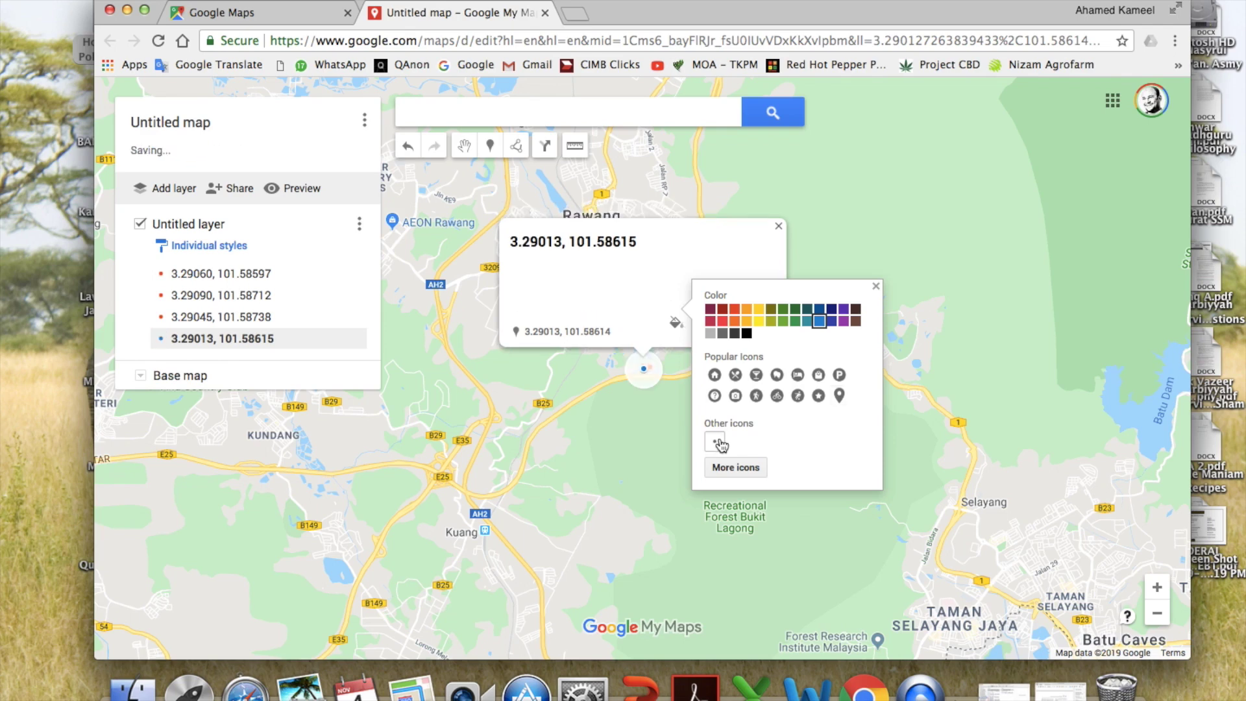
{"action": "left_click", "coordinate": [735, 310]}
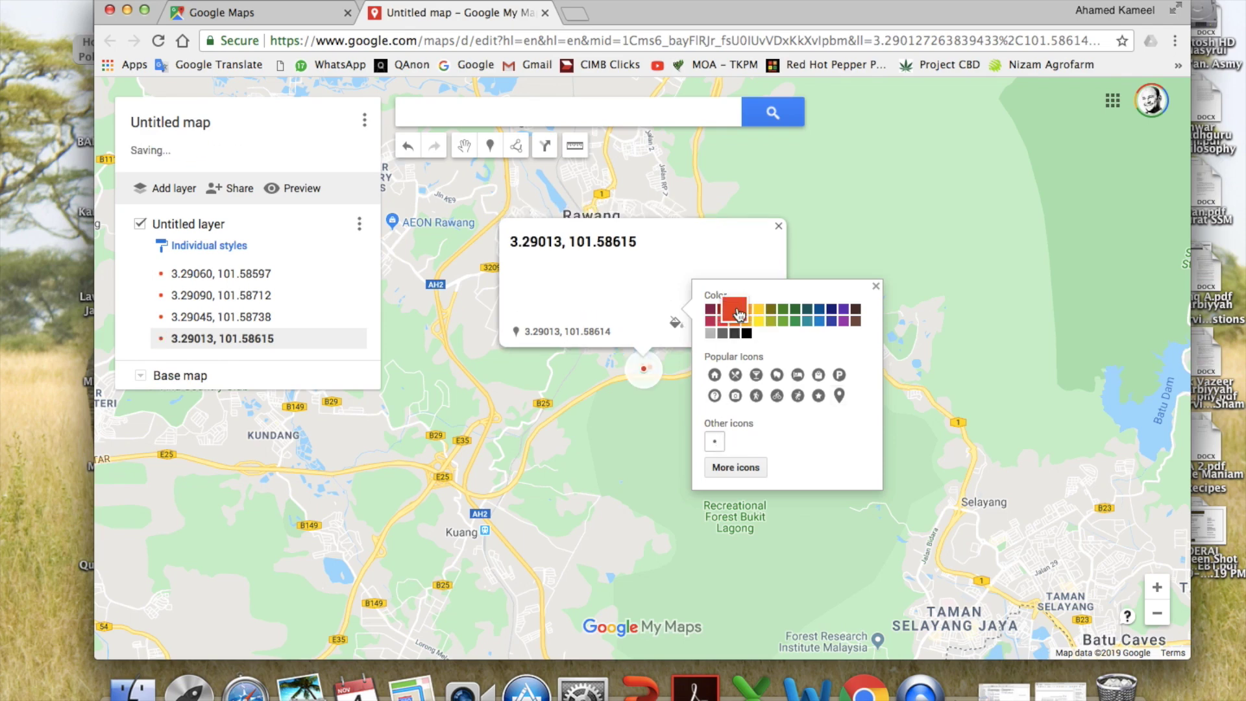
{"action": "left_click", "coordinate": [644, 435]}
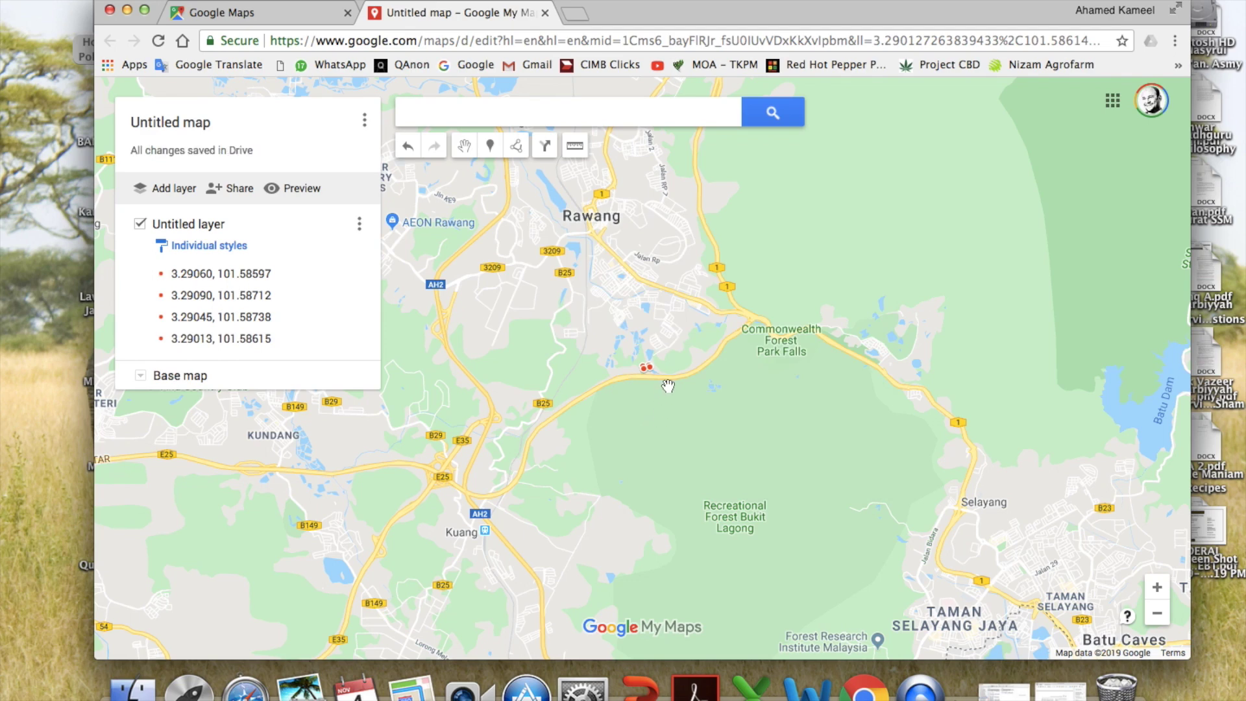
Zoom in five levels and trace the four red dots into a closed shape, Polygon 5.
{"action": "left_click", "coordinate": [1154, 588]}
{"action": "left_click", "coordinate": [1154, 589]}
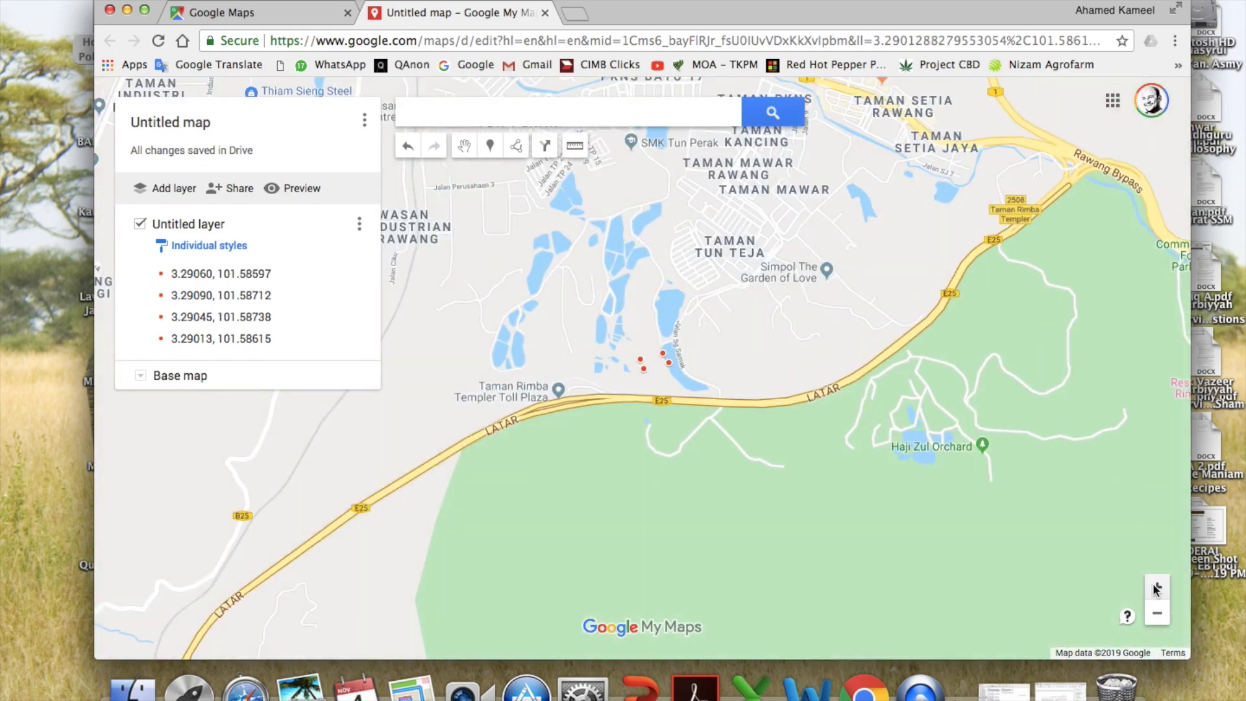
{"action": "left_click", "coordinate": [1154, 588]}
{"action": "left_click", "coordinate": [1154, 589]}
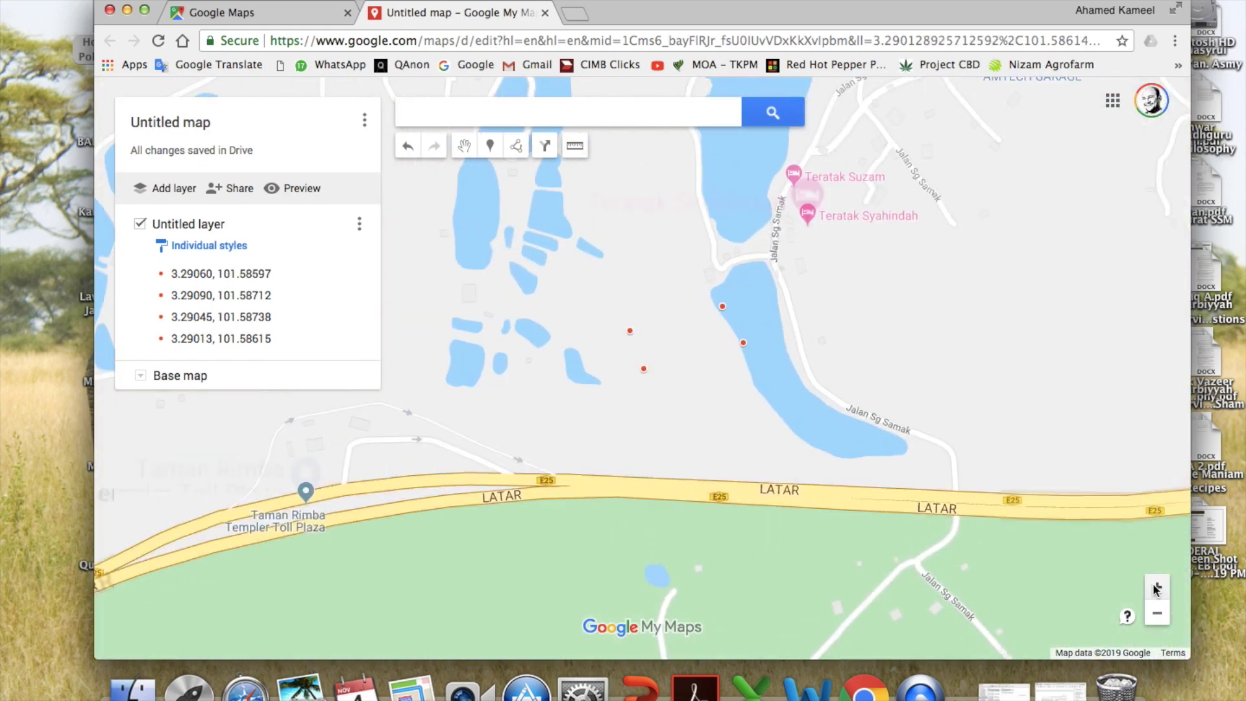
{"action": "left_click", "coordinate": [1154, 589]}
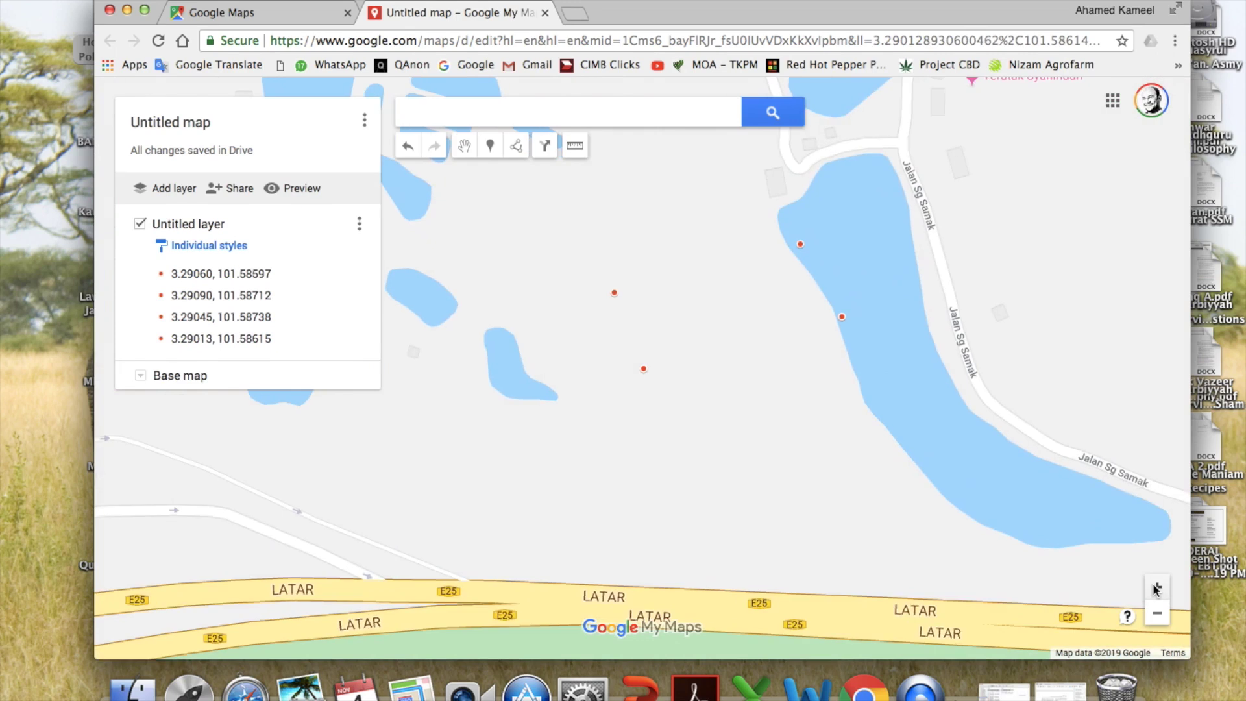
{"action": "left_click", "coordinate": [519, 149]}
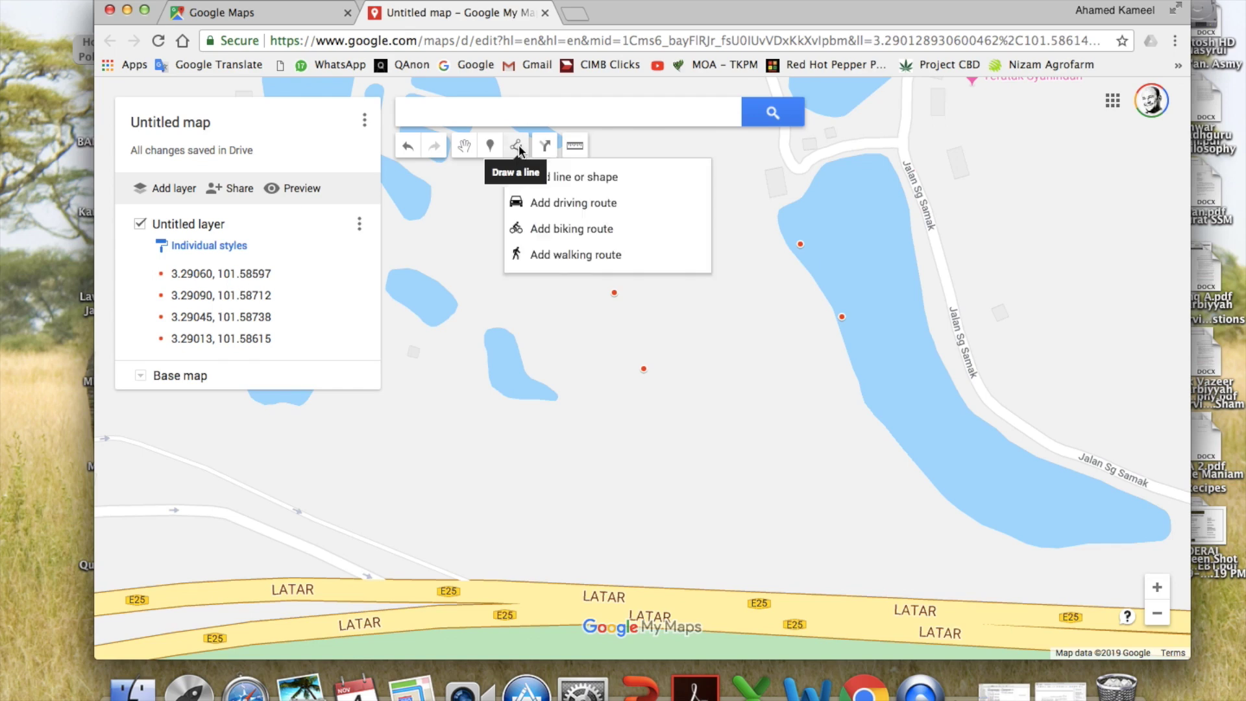
{"action": "left_click", "coordinate": [547, 188]}
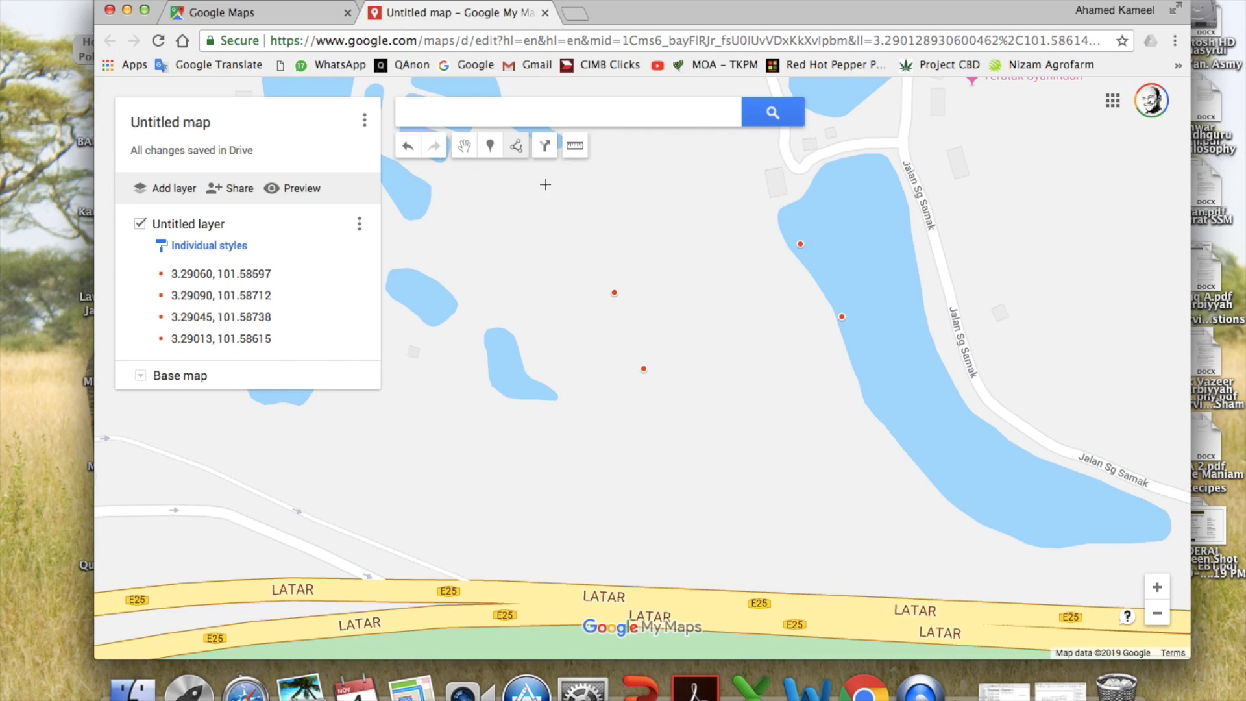
{"action": "left_click", "coordinate": [614, 294]}
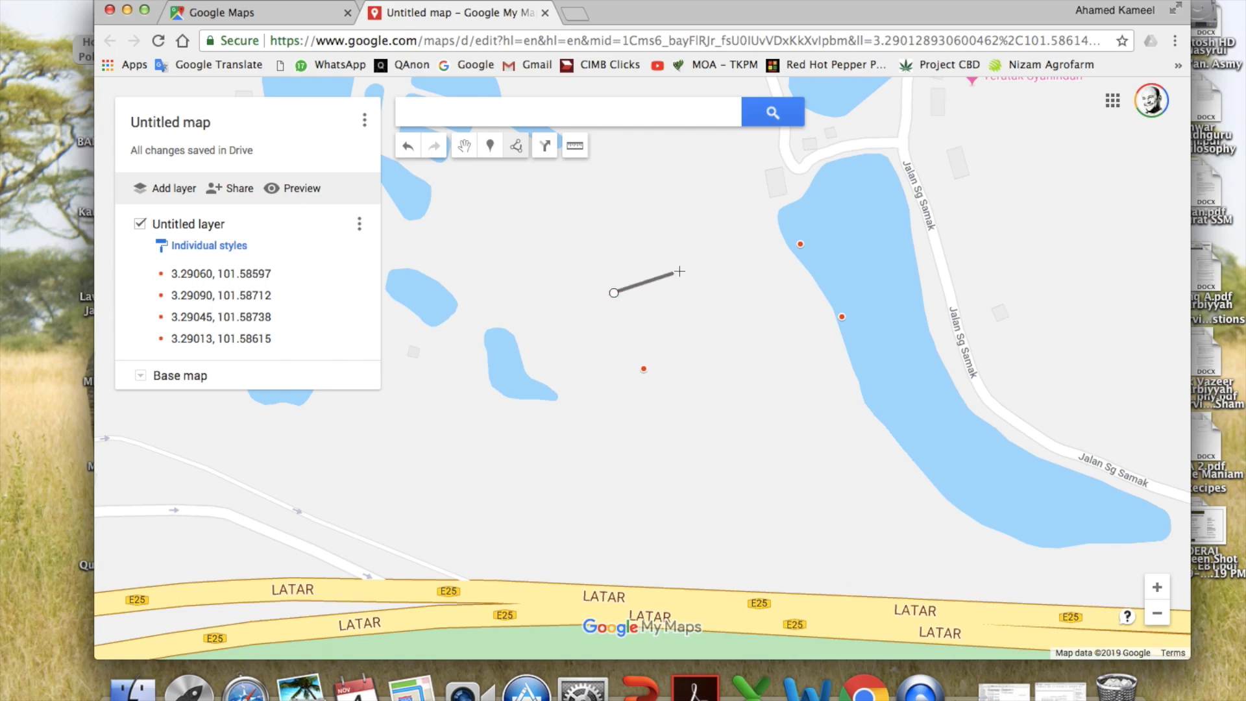
{"action": "left_click", "coordinate": [801, 246]}
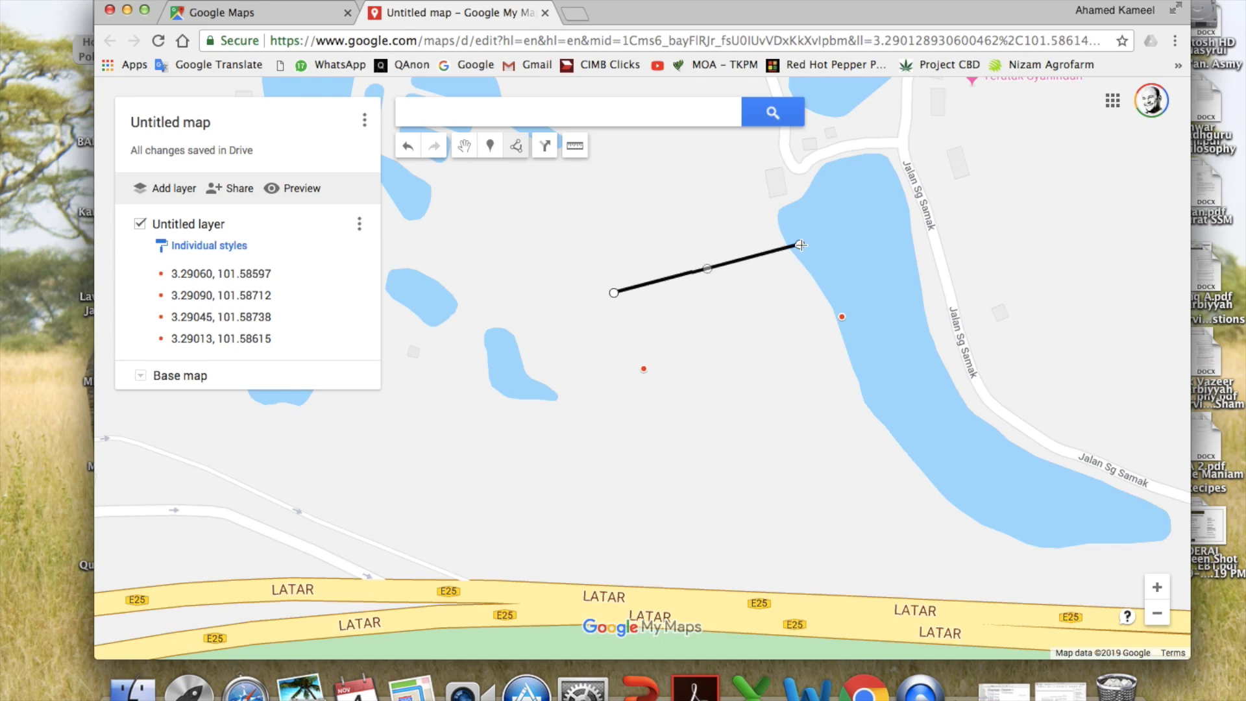
{"action": "left_click", "coordinate": [842, 318]}
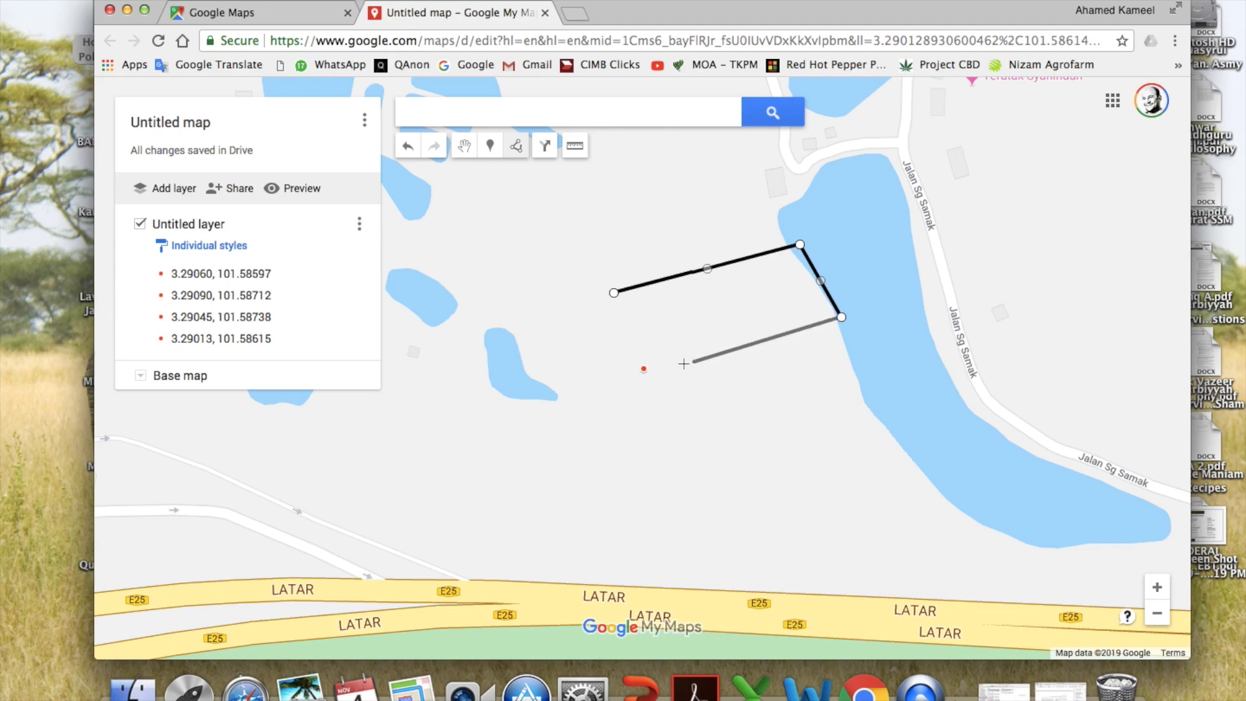
{"action": "left_click", "coordinate": [644, 369]}
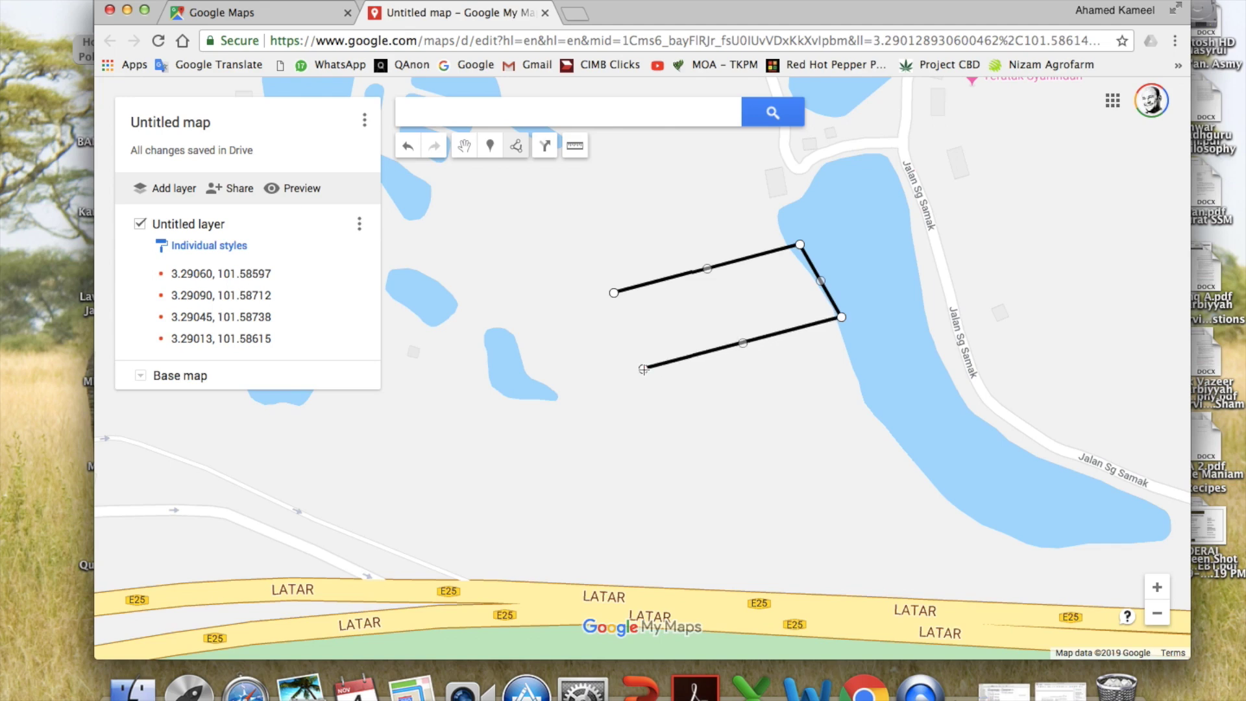
{"action": "left_click", "coordinate": [614, 293]}
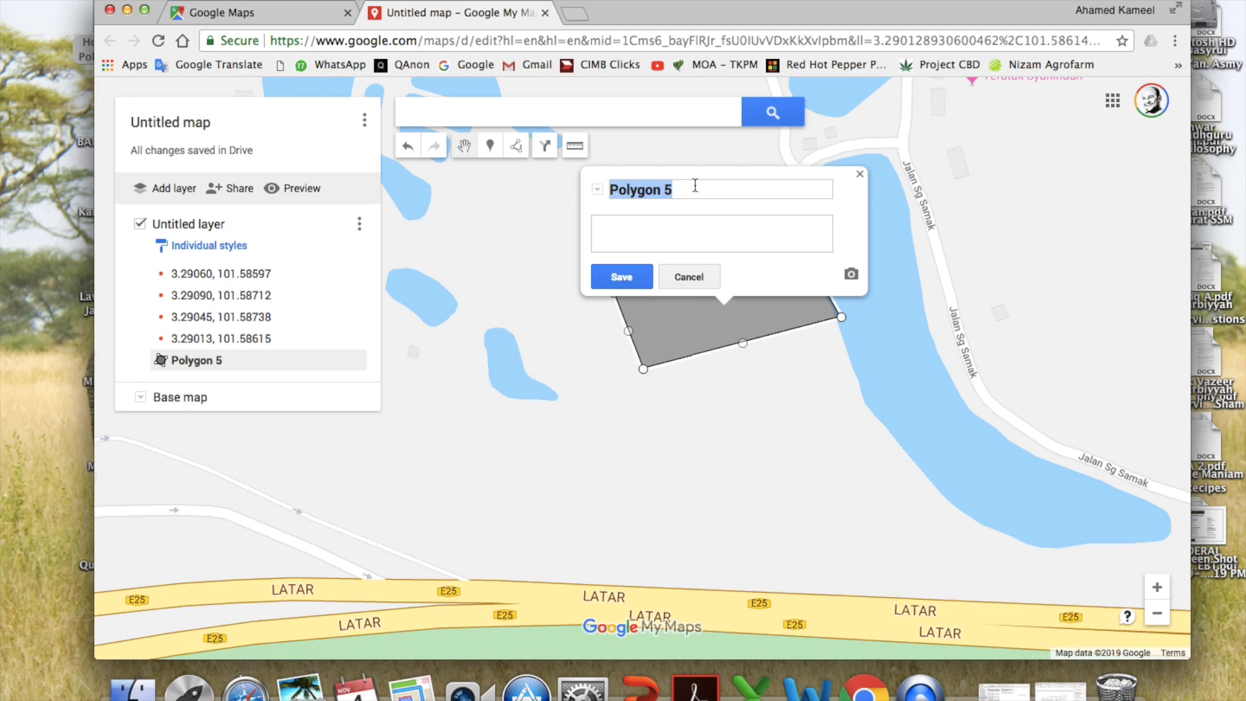
Rename Polygon 5 to 'Your Land' and save, revealing 0.762 ha area and 387 m perimeter.
{"action": "type", "text": "Y"}
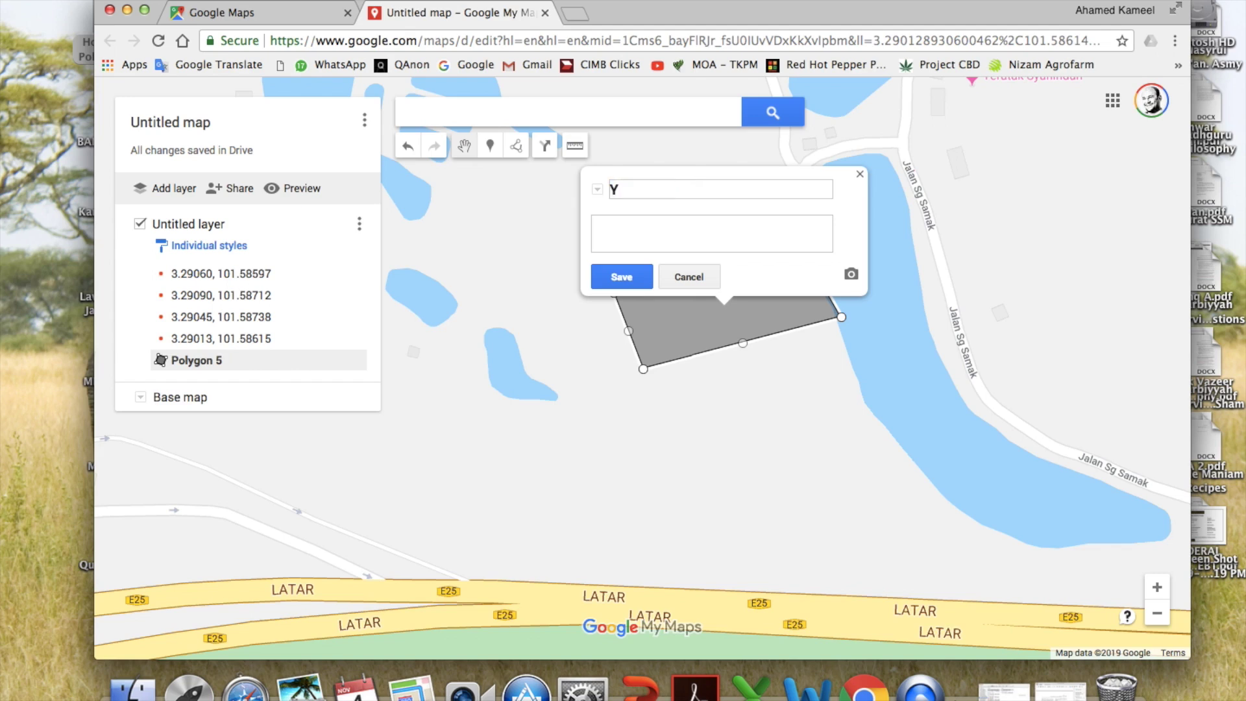
{"action": "type", "text": "our Land"}
{"action": "left_click", "coordinate": [636, 277]}
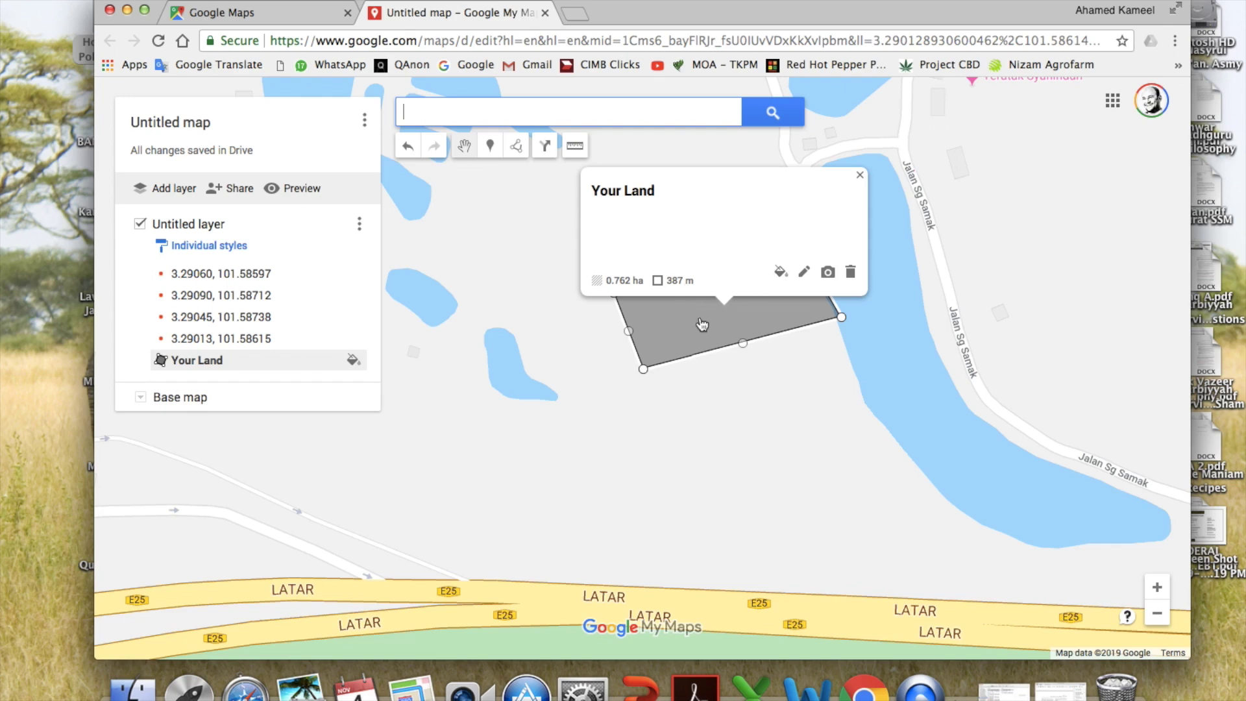
Change the Your Land polygon's colour to yellow, then close its details.
{"action": "left_click", "coordinate": [780, 272]}
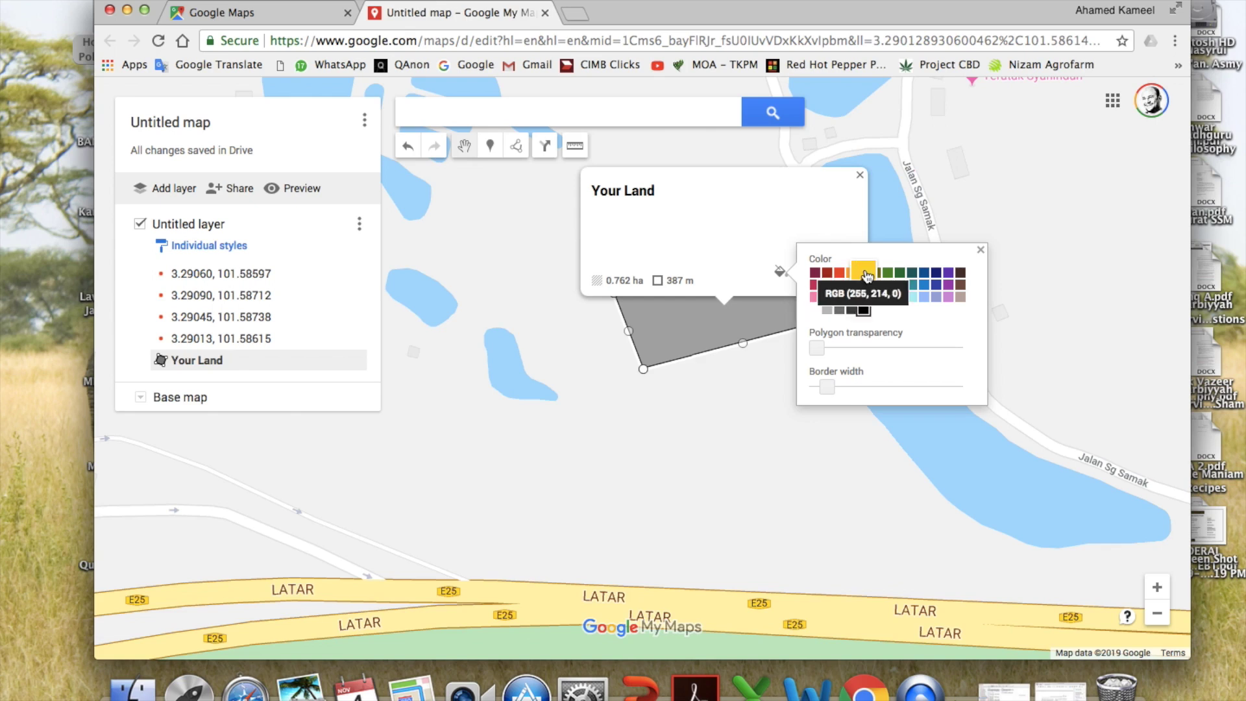
{"action": "left_click", "coordinate": [866, 277]}
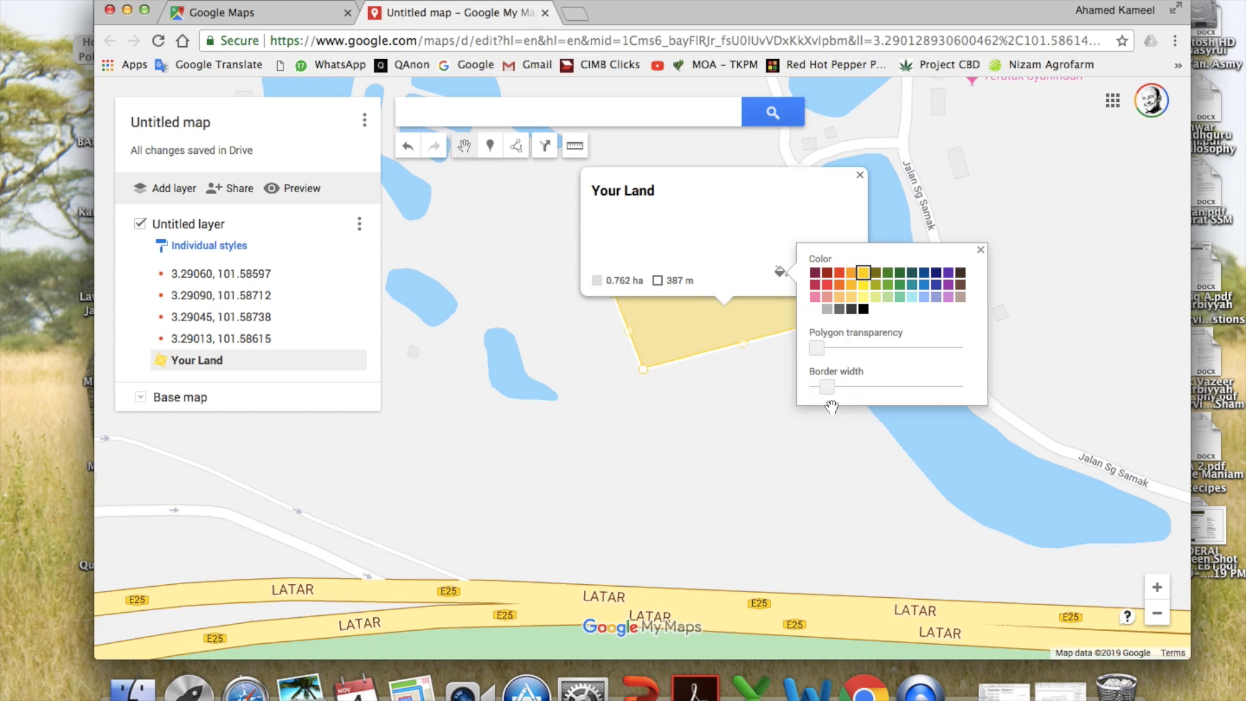
{"action": "left_click", "coordinate": [766, 389]}
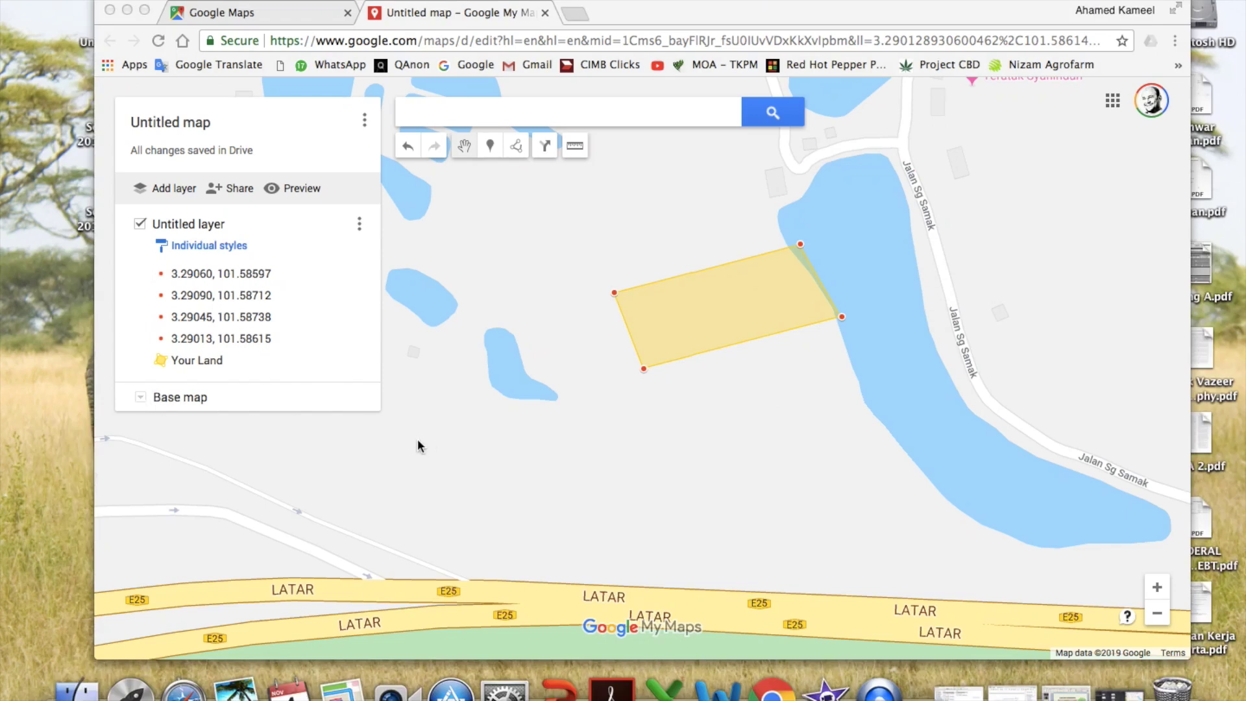
{"action": "left_click", "coordinate": [141, 398]}
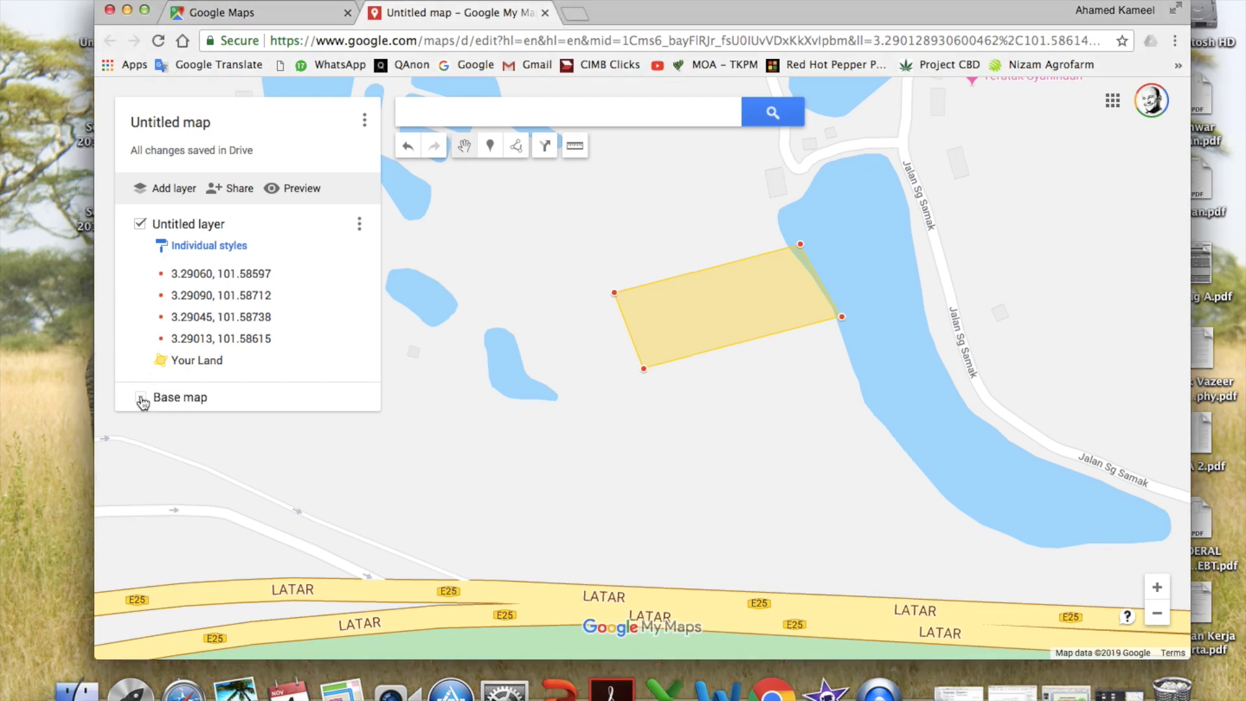
{"action": "left_click", "coordinate": [142, 398]}
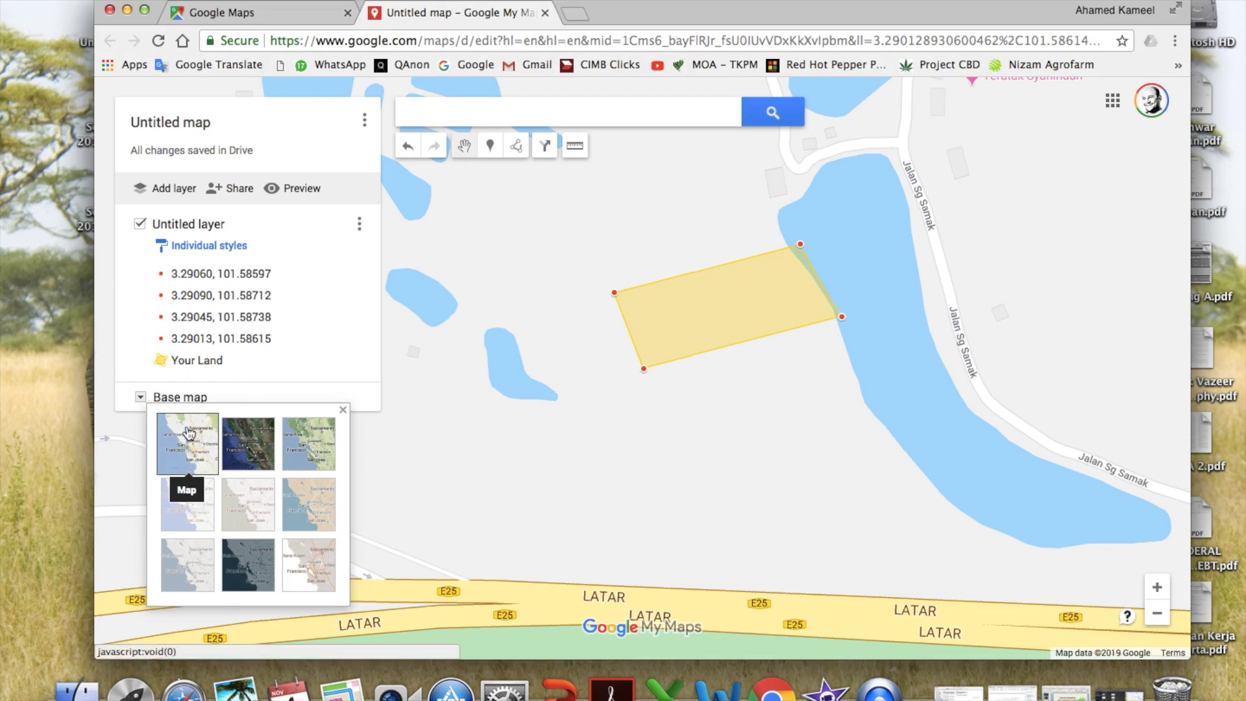
{"action": "left_click", "coordinate": [244, 436]}
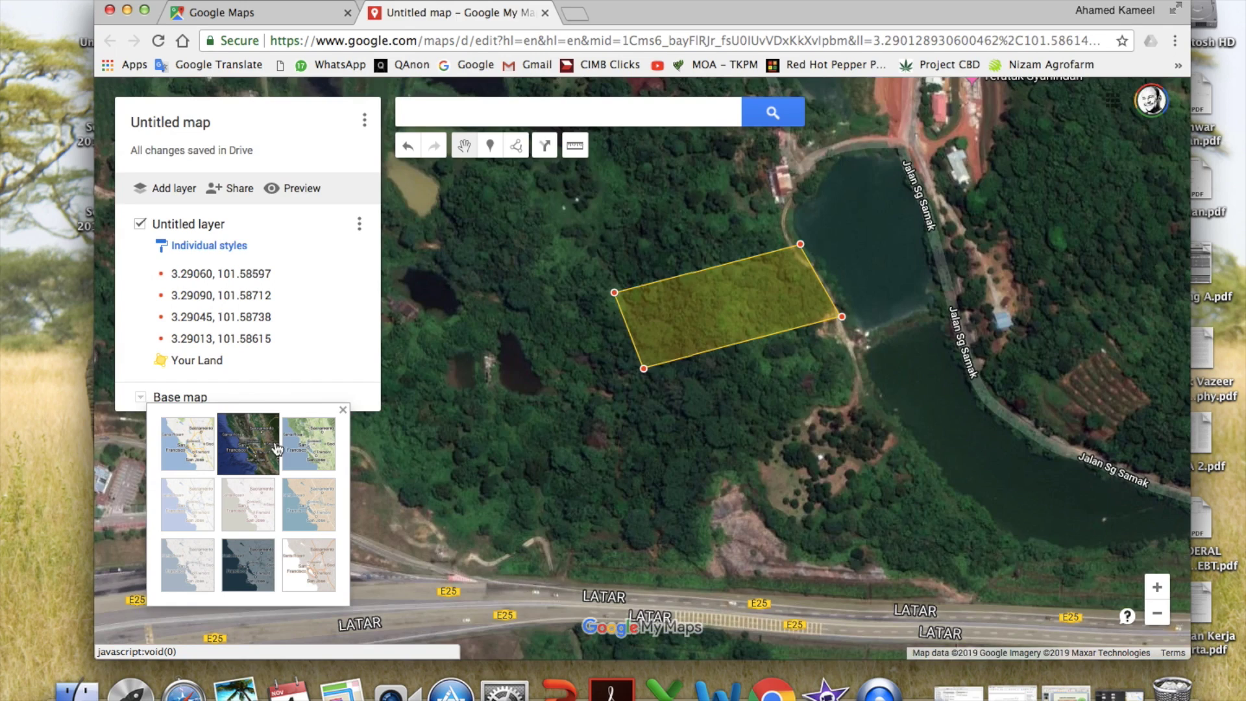
{"action": "left_click", "coordinate": [420, 472]}
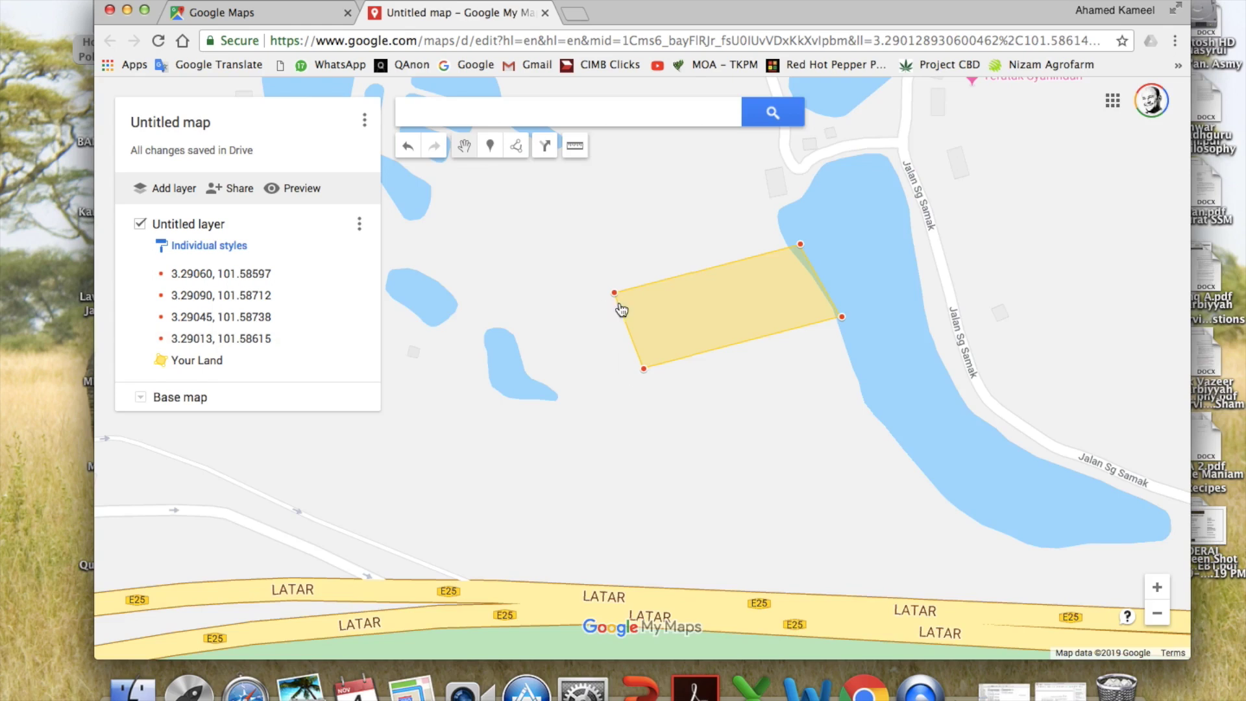
Open the Your Land edit form, close it unchanged, and reopen its 0.762 ha / 387 m card.
{"action": "left_click", "coordinate": [722, 321]}
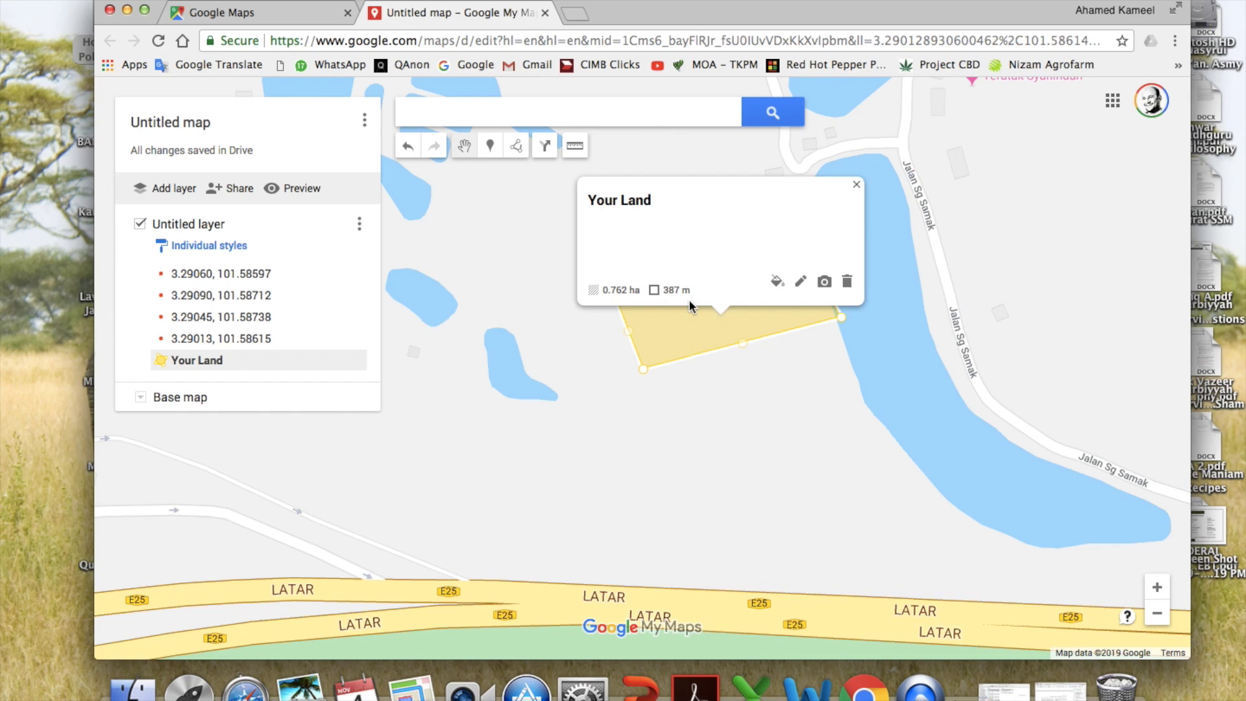
{"action": "left_click", "coordinate": [802, 286]}
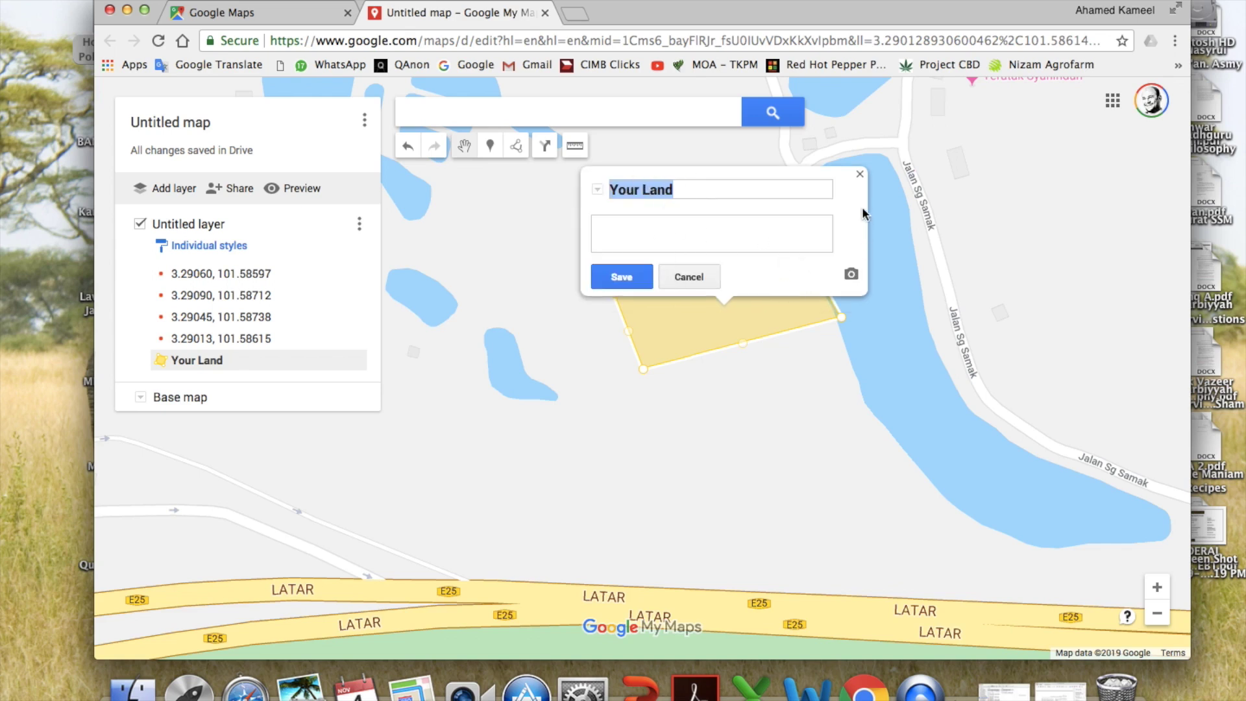
{"action": "left_click", "coordinate": [859, 173]}
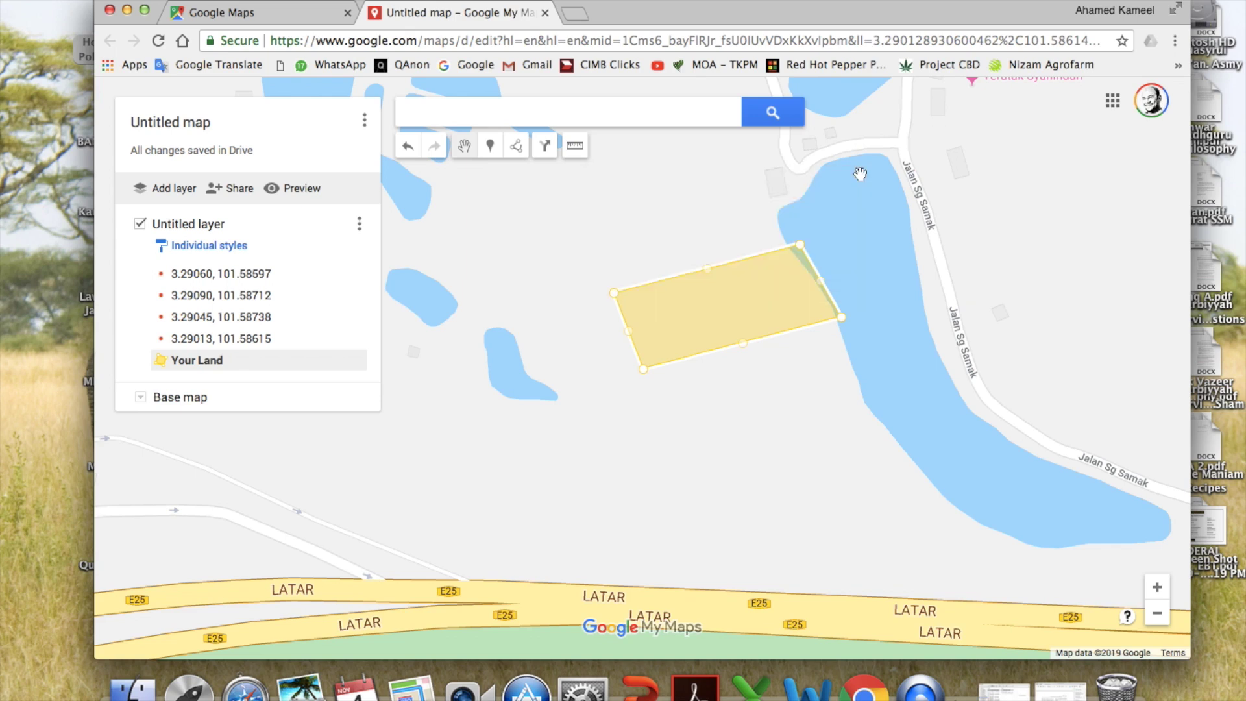
{"action": "left_click", "coordinate": [767, 307]}
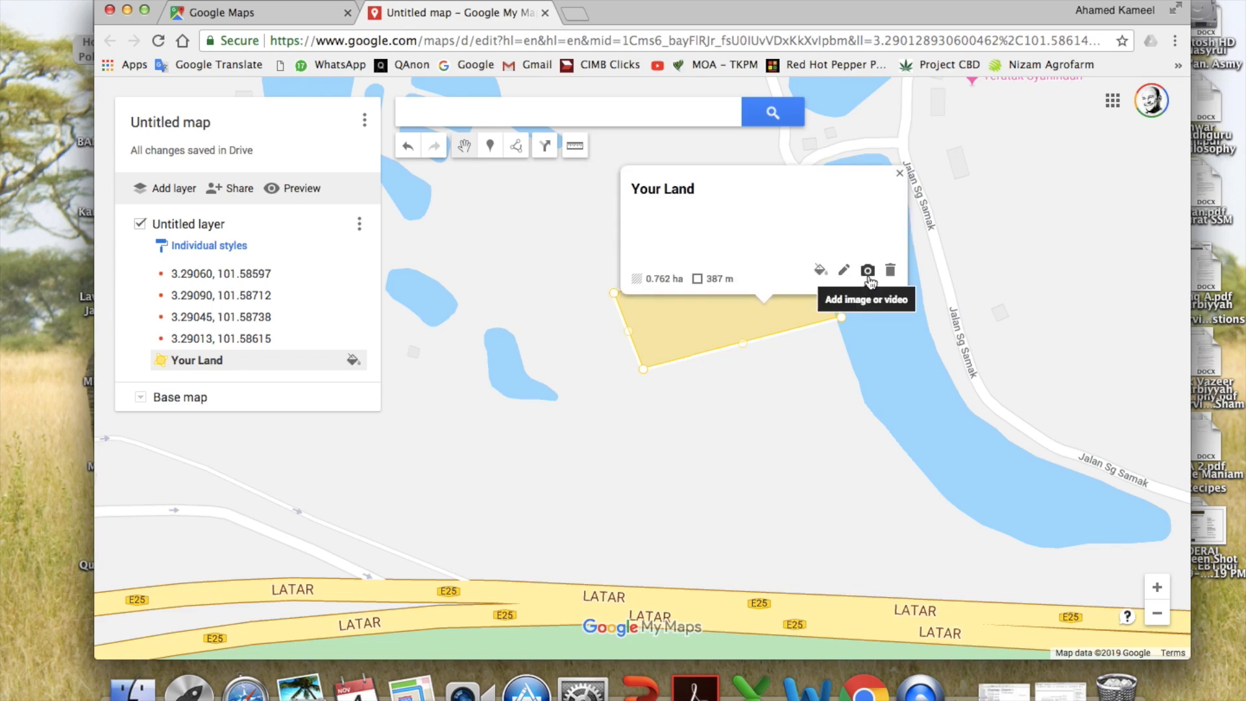